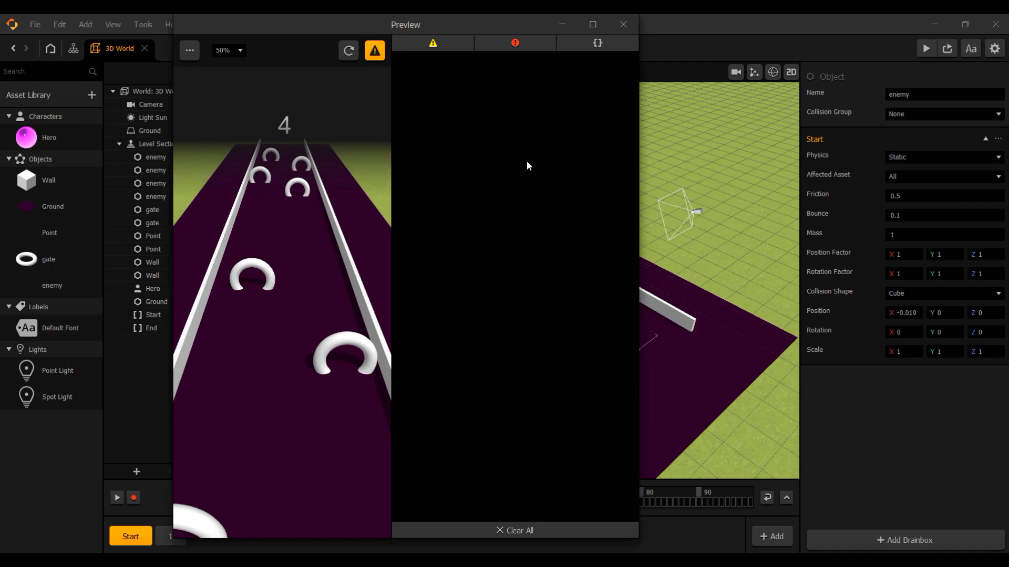
- Close the game preview and return to the gates in the 3D World scene
{"action": "left_click", "coordinate": [616, 31]}
{"action": "scroll", "coordinate": [486, 323], "scroll_direction": "down", "scroll_amount": 3}
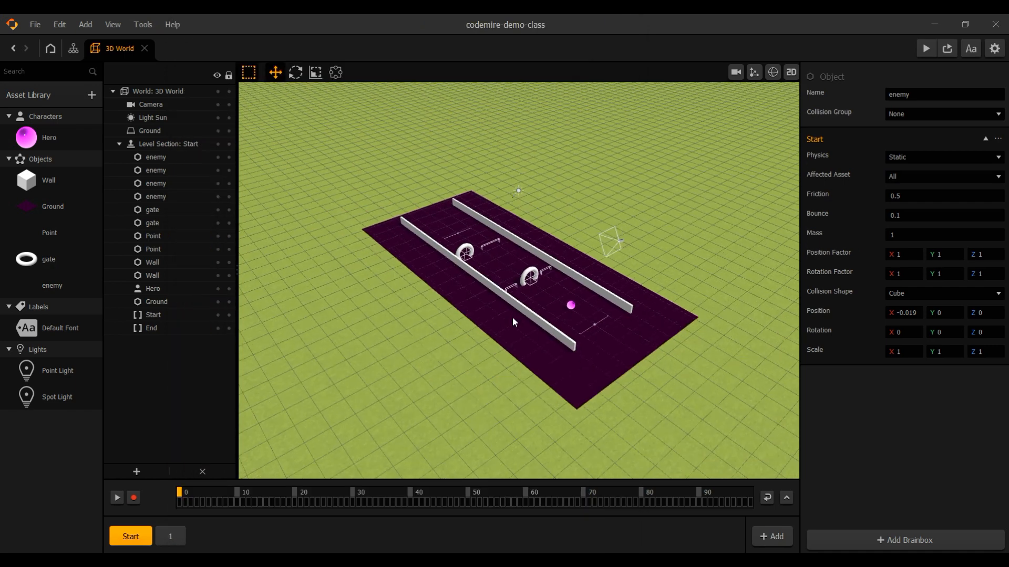
{"action": "scroll", "coordinate": [512, 318], "scroll_direction": "up", "scroll_amount": 3}
{"action": "middle_click_drag", "start_coordinate": [642, 339], "coordinate": [588, 324]}
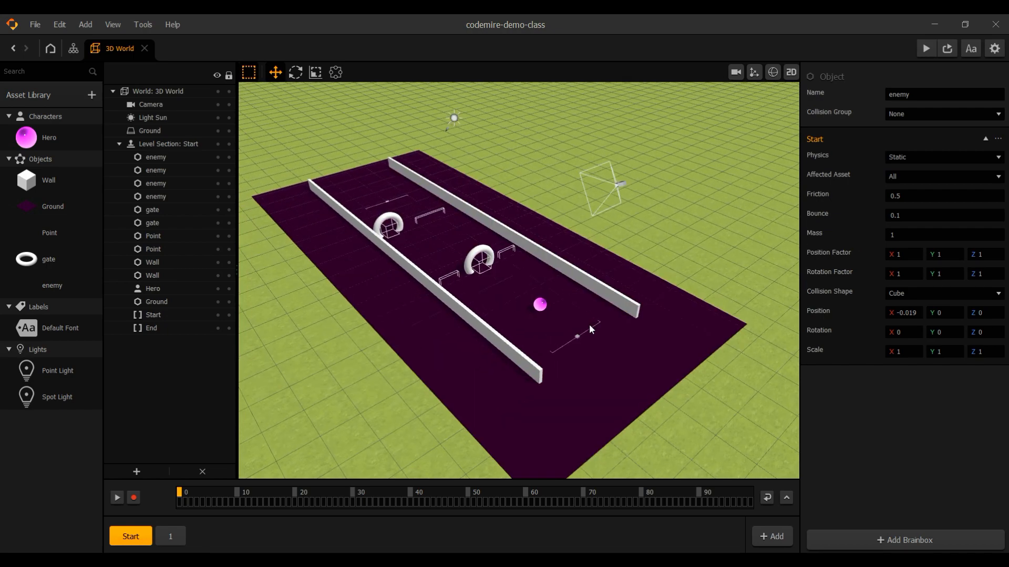
{"action": "scroll", "coordinate": [520, 320], "scroll_direction": "up", "scroll_amount": 5}
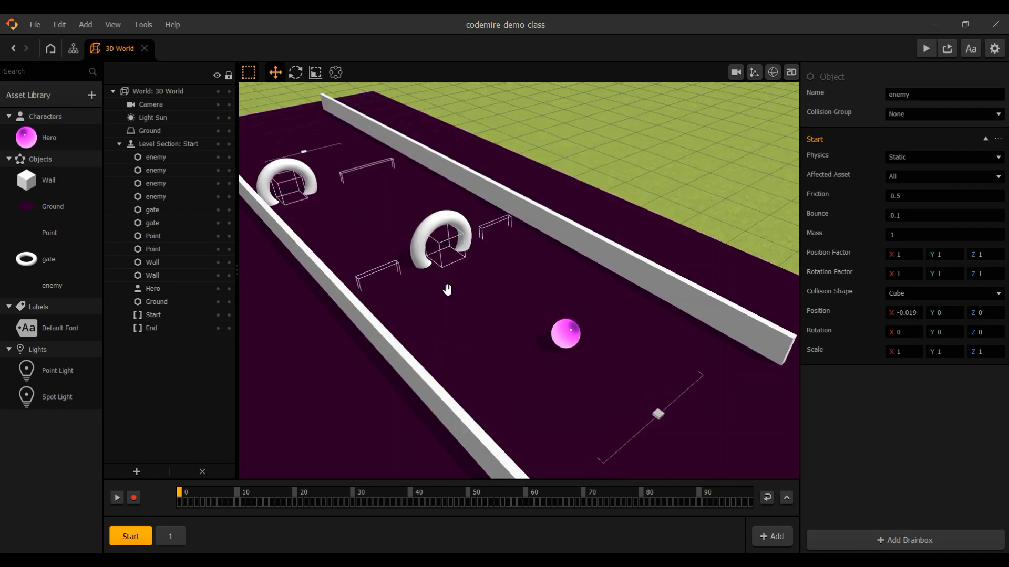
{"action": "scroll", "coordinate": [500, 343], "scroll_direction": "down", "scroll_amount": 1}
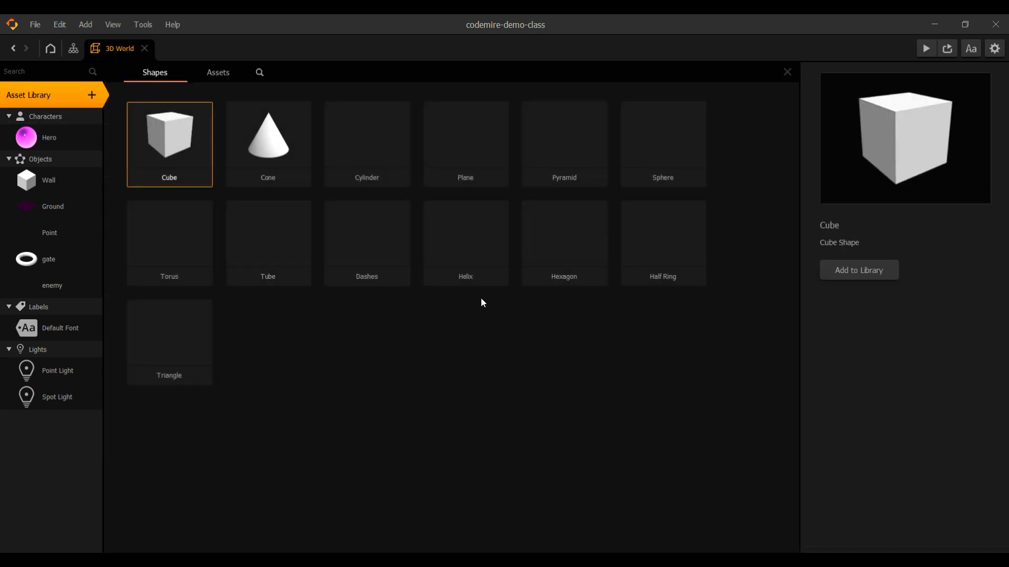
- Add a Cube shape to the asset library and place it in the Start section between the ball and the first gate
{"action": "double_click", "coordinate": [180, 140]}
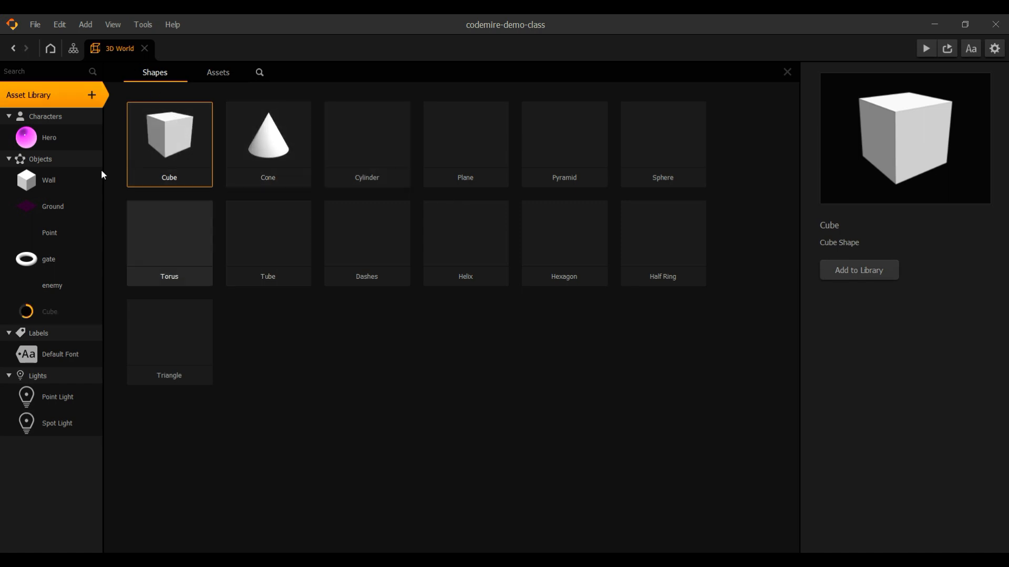
{"action": "left_click", "coordinate": [45, 317]}
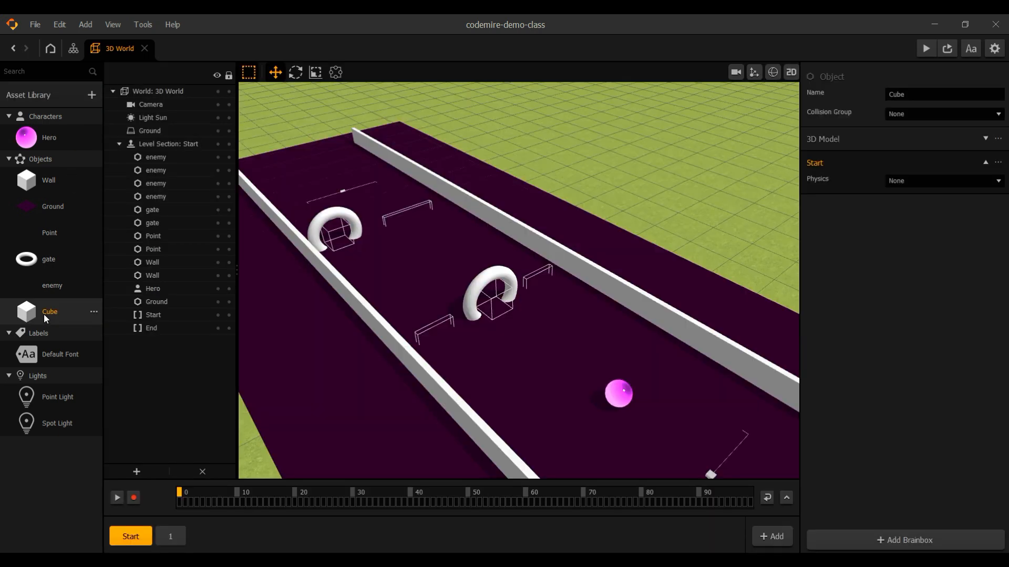
{"action": "left_click_drag", "start_coordinate": [54, 312], "coordinate": [551, 364]}
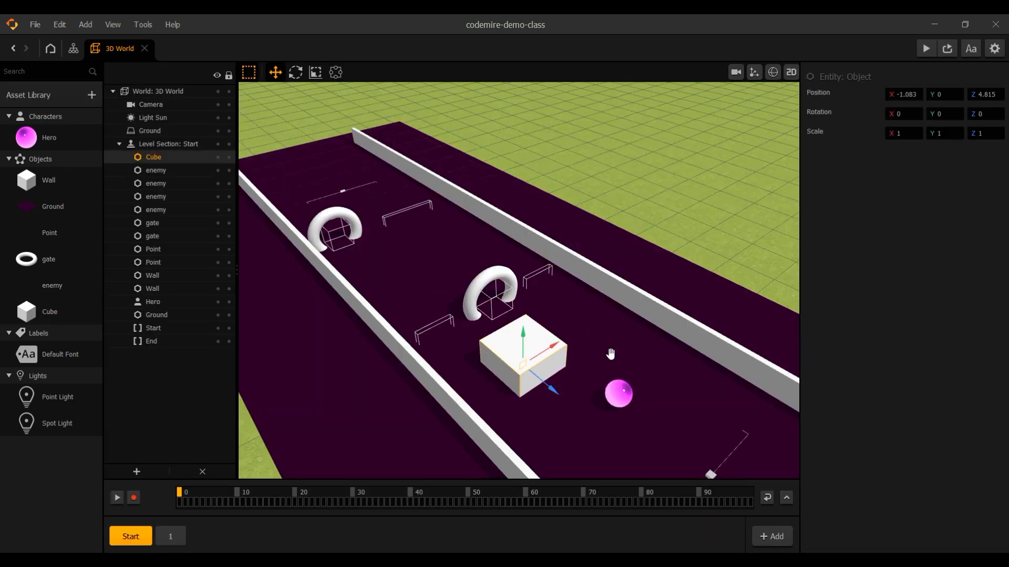
{"action": "middle_click_drag", "start_coordinate": [610, 354], "coordinate": [597, 358]}
- Scale the cube into a bar of about 1.509 × 0.289 × 0.229 and fit it between the left wall and first gate
{"action": "left_click", "coordinate": [315, 72]}
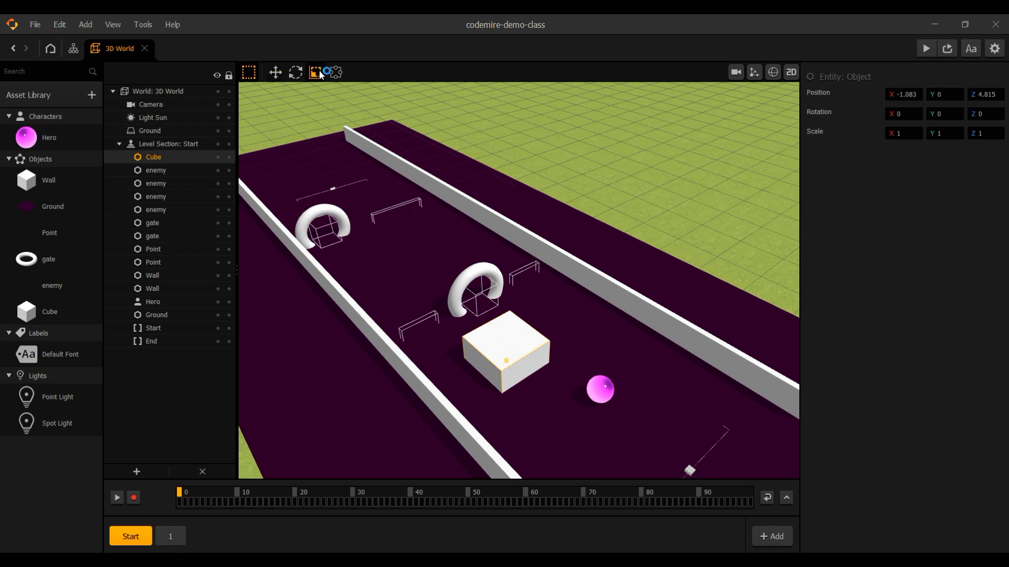
{"action": "left_click_drag", "start_coordinate": [534, 387], "coordinate": [508, 348]}
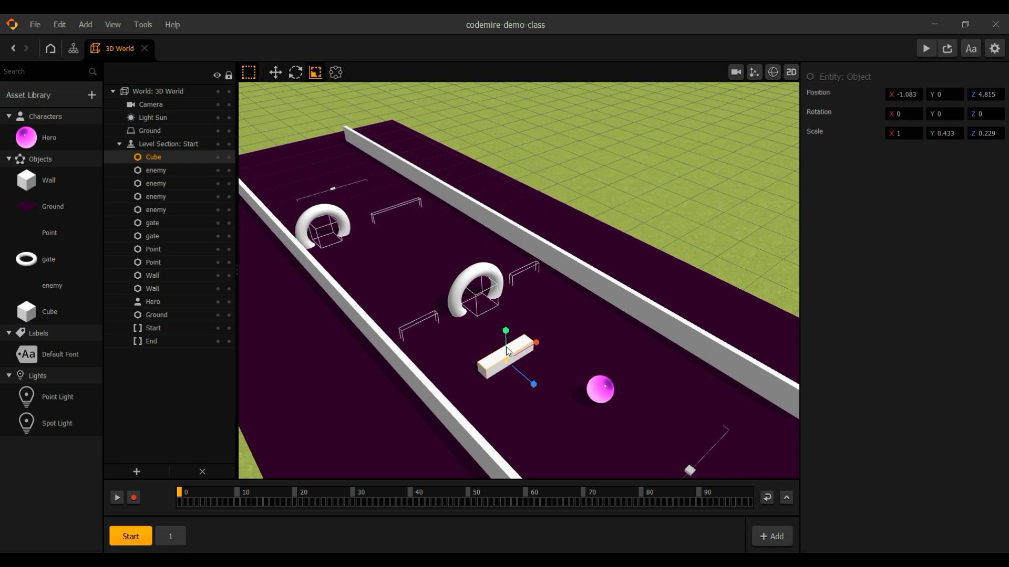
{"action": "left_click", "coordinate": [275, 73]}
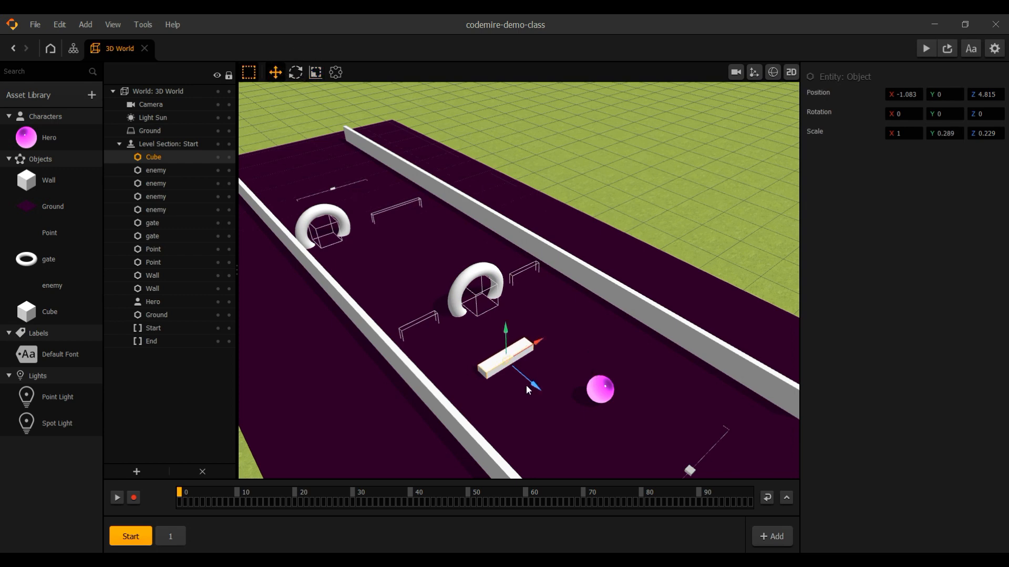
{"action": "left_click_drag", "start_coordinate": [533, 384], "coordinate": [453, 321]}
{"action": "middle_click_drag", "start_coordinate": [520, 369], "coordinate": [463, 316]}
{"action": "left_click_drag", "start_coordinate": [456, 299], "coordinate": [467, 297]}
{"action": "key", "text": "r"}
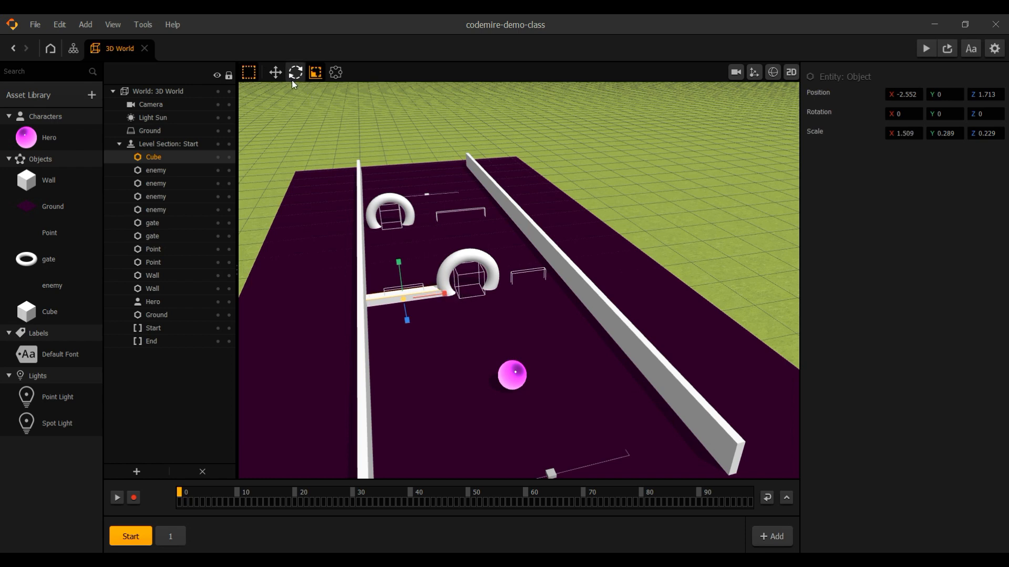
- Lower the bar beside the first gate to about Y -0.13
{"action": "key", "text": "w"}
{"action": "left_click_drag", "start_coordinate": [400, 261], "coordinate": [400, 261]}
{"action": "mouse_move", "coordinate": [458, 378]}
{"action": "middle_mouse_down"}
{"action": "mouse_move", "coordinate": [460, 415]}
{"action": "mouse_move", "coordinate": [475, 380]}
{"action": "middle_mouse_up"}
{"action": "scroll", "coordinate": [462, 388], "scroll_direction": "down", "scroll_amount": 2}
{"action": "scroll", "coordinate": [462, 387], "scroll_direction": "up", "scroll_amount": 4}
- Duplicate the bar and fit the copy between the first gate and right wall at about X 2.386, Y -0.221
{"action": "key", "text": "ctrl+d"}
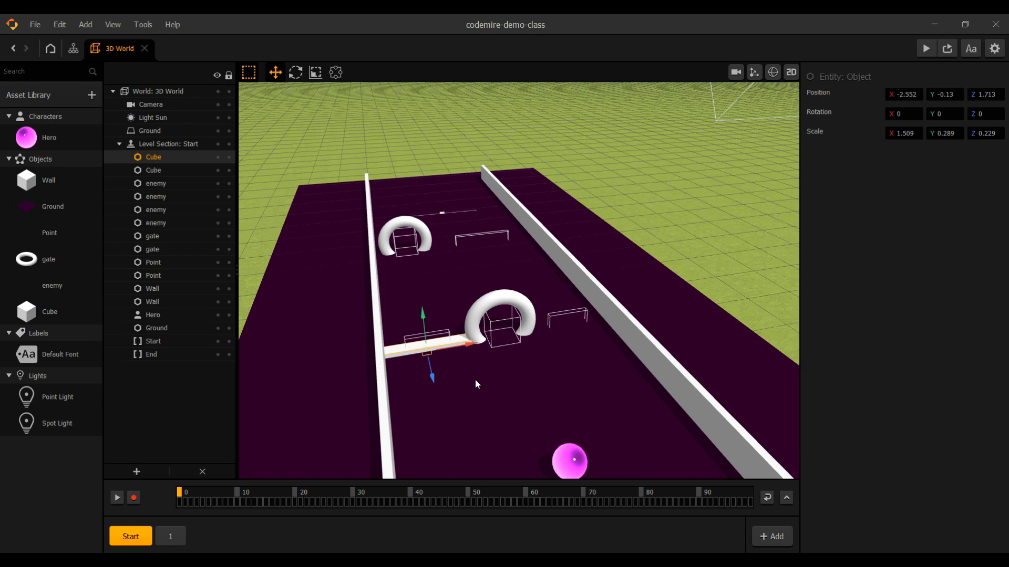
{"action": "left_click_drag", "start_coordinate": [465, 344], "coordinate": [600, 330]}
{"action": "middle_click_drag", "start_coordinate": [625, 396], "coordinate": [535, 385]}
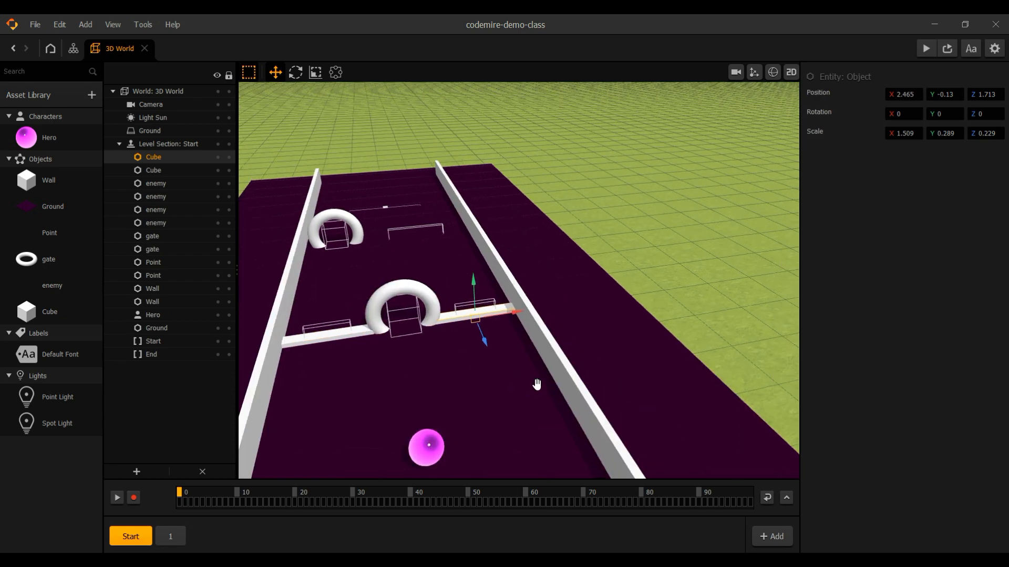
{"action": "mouse_move", "coordinate": [535, 385]}
{"action": "right_mouse_down"}
{"action": "mouse_move", "coordinate": [519, 387]}
{"action": "mouse_move", "coordinate": [531, 390]}
{"action": "right_mouse_up"}
{"action": "left_click_drag", "start_coordinate": [518, 317], "coordinate": [518, 308]}
{"action": "middle_click_drag", "start_coordinate": [463, 369], "coordinate": [507, 307]}
{"action": "scroll", "coordinate": [624, 403], "scroll_direction": "up", "scroll_amount": 3}
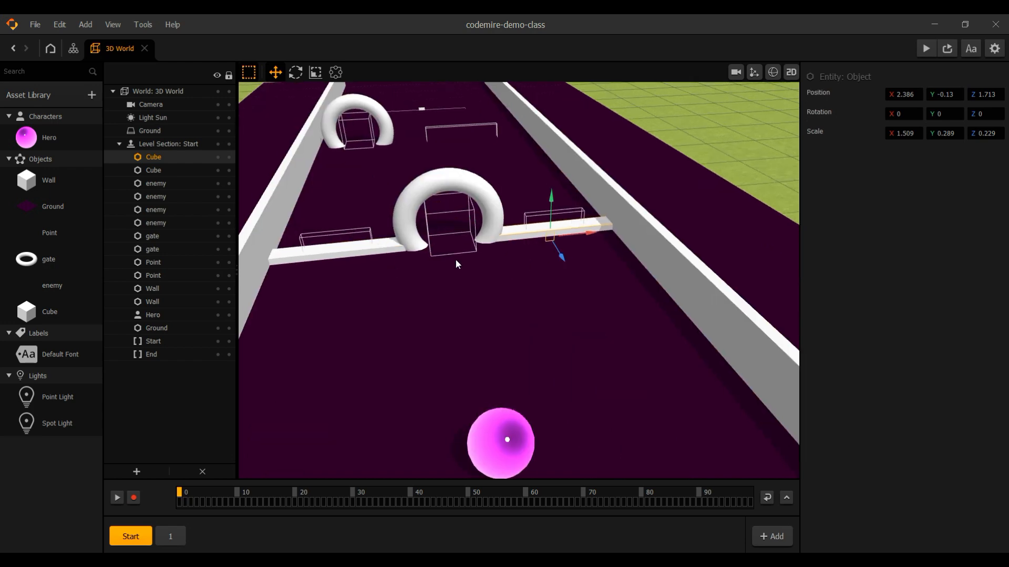
{"action": "mouse_move", "coordinate": [551, 198]}
{"action": "left_mouse_down"}
{"action": "mouse_move", "coordinate": [552, 212]}
{"action": "mouse_move", "coordinate": [553, 202]}
{"action": "left_mouse_up"}
- Replace the left bar with a duplicate of the right bar moved to about X -2.456
{"action": "left_click", "coordinate": [334, 256]}
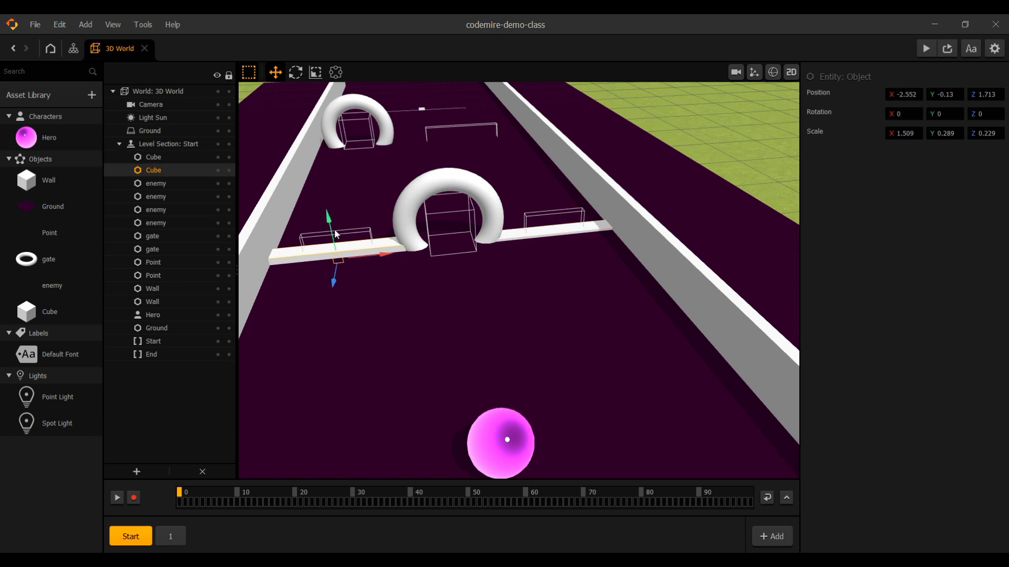
{"action": "key", "text": "Delete"}
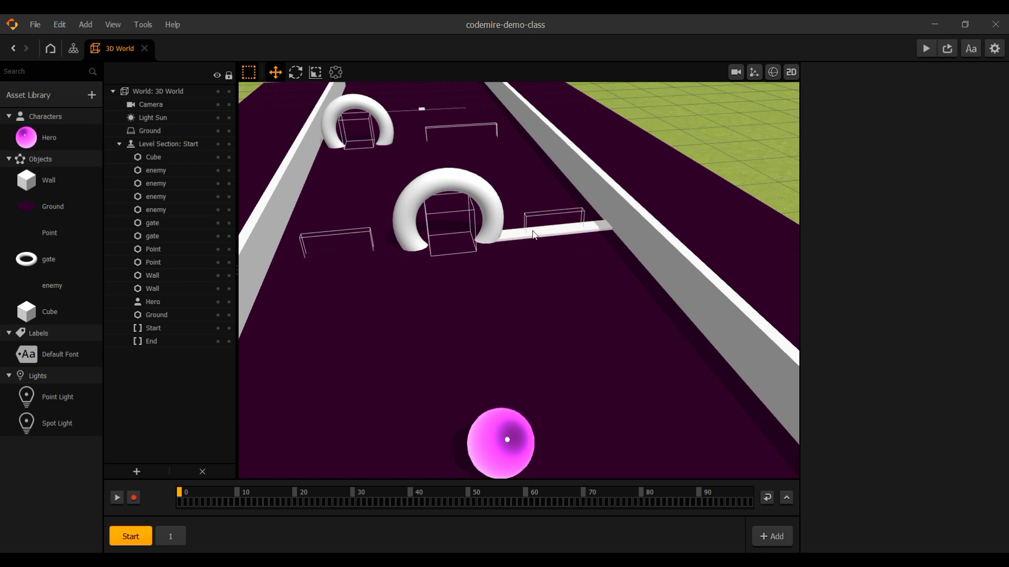
{"action": "left_click", "coordinate": [513, 242]}
{"action": "key", "text": "ctrl+d"}
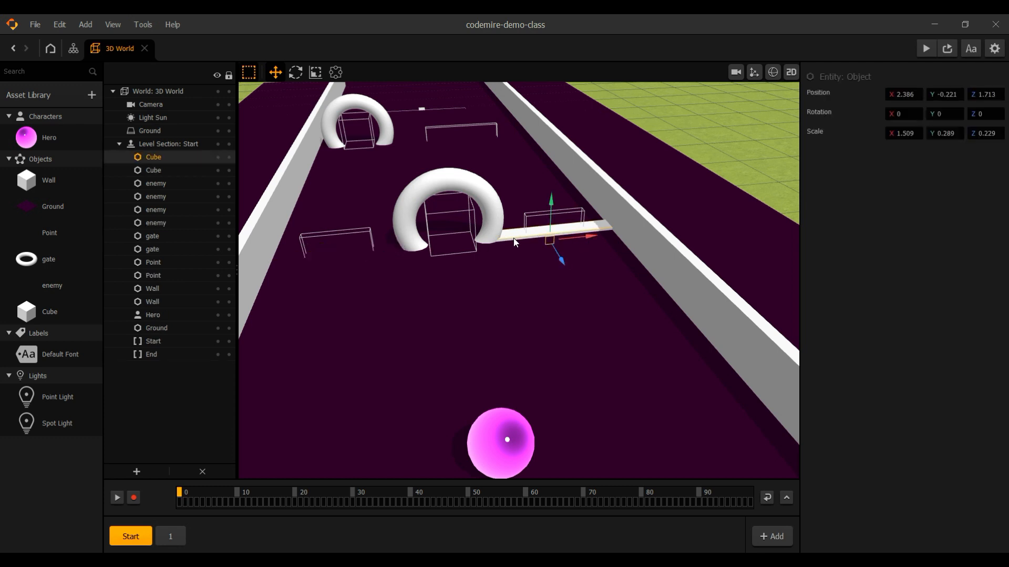
{"action": "left_click_drag", "start_coordinate": [602, 240], "coordinate": [386, 258]}
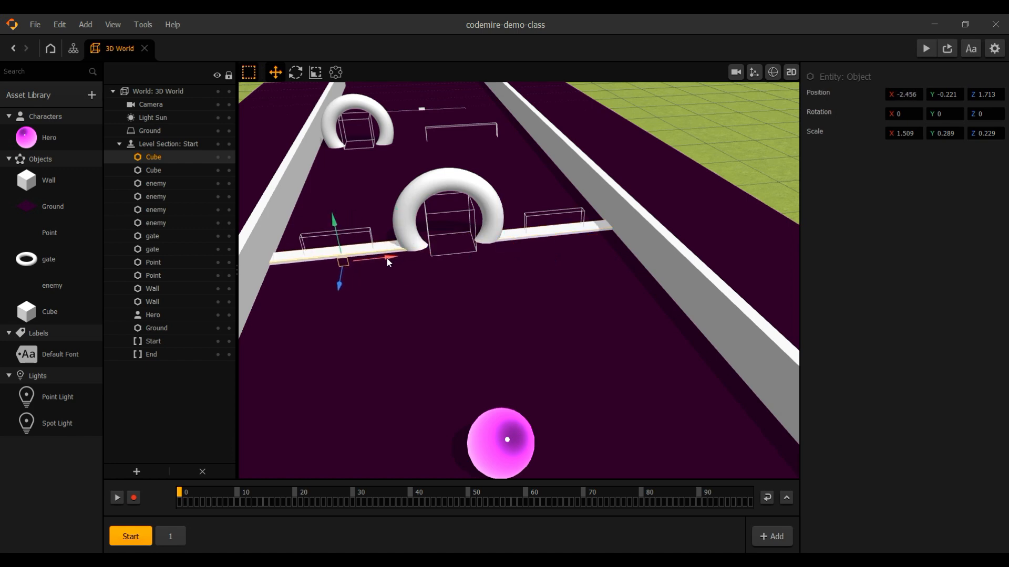
- Examine the bars around the Start section's first gate and the gate layout in level section 1
{"action": "scroll", "coordinate": [442, 285], "scroll_direction": "down", "scroll_amount": 3}
{"action": "scroll", "coordinate": [442, 290], "scroll_direction": "up", "scroll_amount": 2}
{"action": "scroll", "coordinate": [447, 291], "scroll_direction": "down", "scroll_amount": 4}
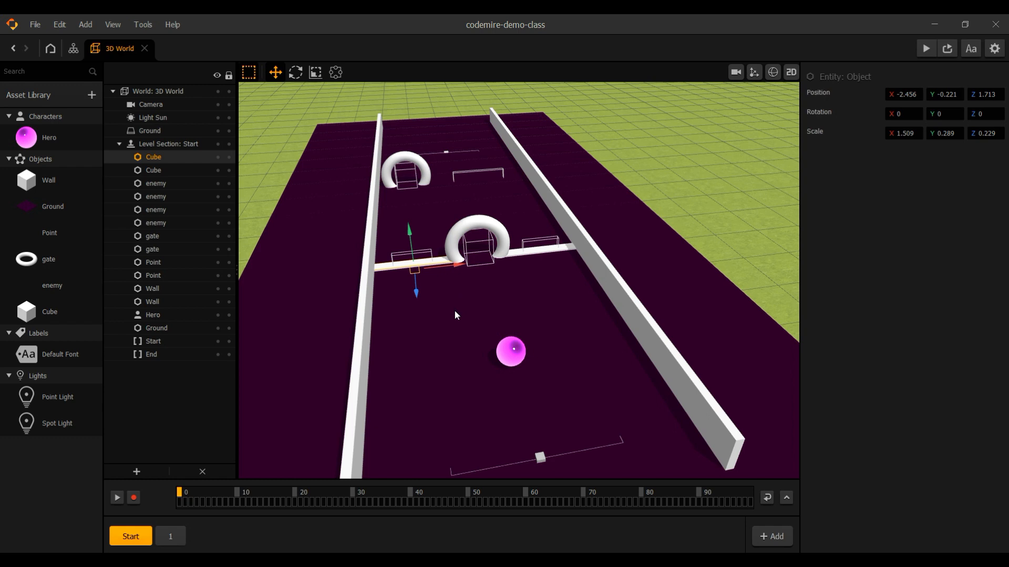
{"action": "scroll", "coordinate": [457, 313], "scroll_direction": "down", "scroll_amount": 3}
{"action": "scroll", "coordinate": [463, 313], "scroll_direction": "up", "scroll_amount": 3}
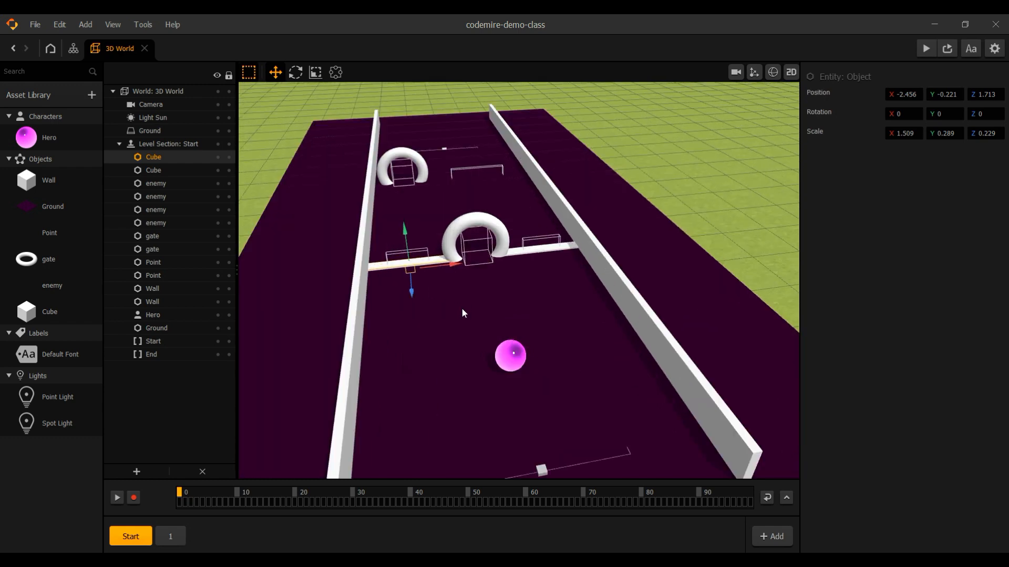
{"action": "left_click", "coordinate": [171, 536]}
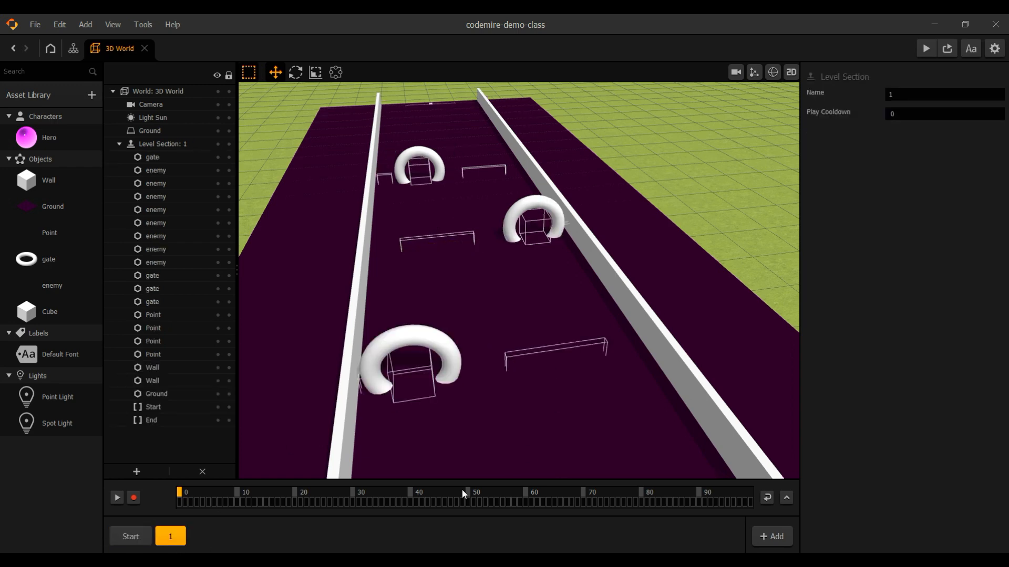
{"action": "left_click", "coordinate": [127, 539]}
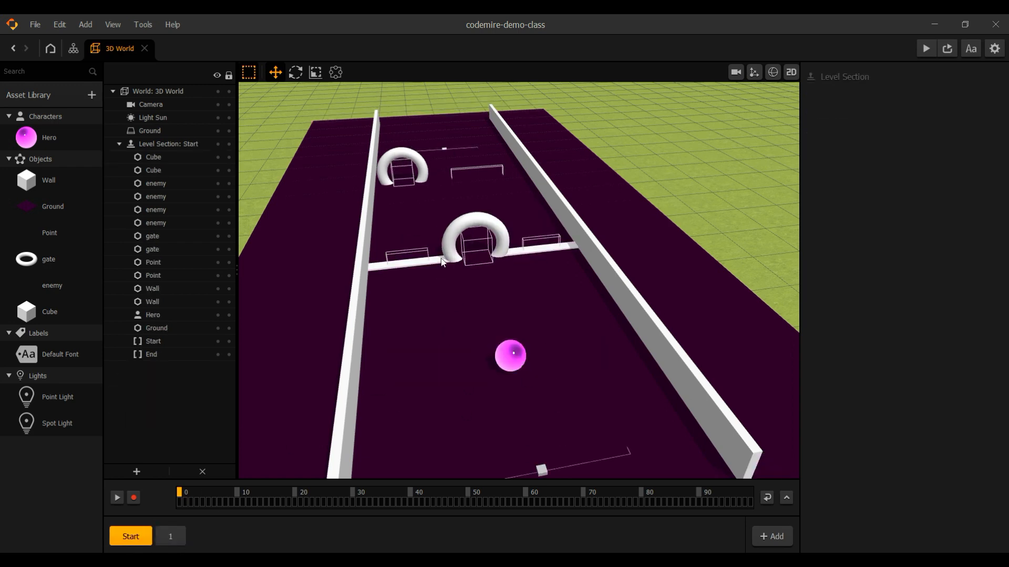
- Duplicate and resize bars to close the gaps on both sides of the Start section's second gate
{"action": "left_click", "coordinate": [441, 258]}
{"action": "key", "text": "ctrl+d"}
{"action": "left_click_drag", "start_coordinate": [413, 291], "coordinate": [421, 206]}
{"action": "scroll", "coordinate": [452, 220], "scroll_direction": "up", "scroll_amount": 5}
{"action": "key", "text": "r"}
{"action": "key", "text": "w"}
{"action": "left_click_drag", "start_coordinate": [589, 250], "coordinate": [379, 273]}
{"action": "key", "text": "ctrl+c"}
{"action": "key", "text": "ctrl+v"}
{"action": "key", "text": "r"}
{"action": "left_click_drag", "start_coordinate": [397, 273], "coordinate": [388, 277]}
- Paste bars into level section 1 to close both sides of the farthest gate, with the right one at about X 1.651, Z -6.661
{"action": "left_click", "coordinate": [171, 536]}
{"action": "left_click", "coordinate": [456, 350]}
{"action": "key", "text": "ctrl+v"}
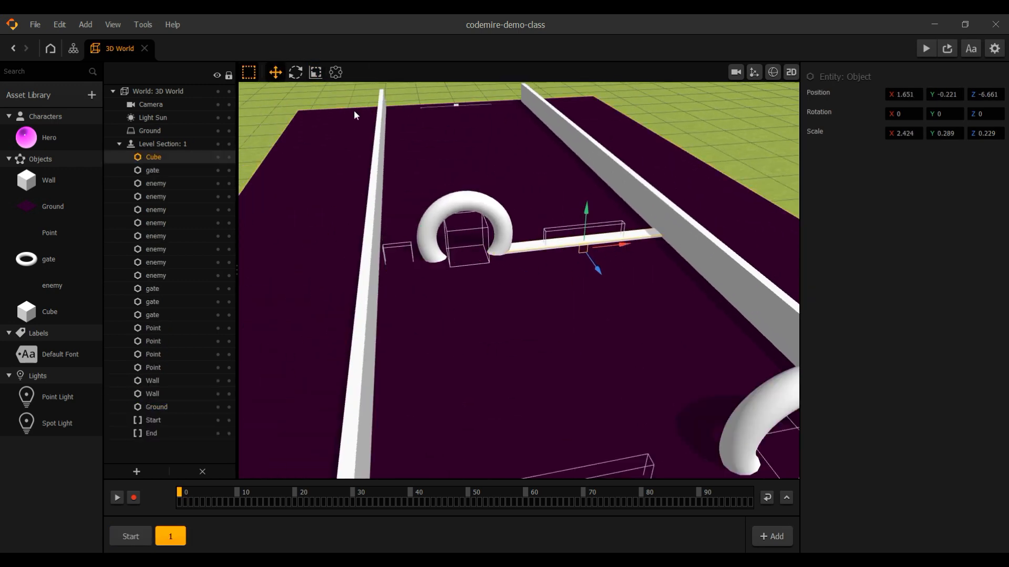
{"action": "key", "text": "ctrl+v"}
{"action": "left_click", "coordinate": [315, 72]}
{"action": "left_click_drag", "start_coordinate": [624, 245], "coordinate": [409, 410]}
- Fit a pasted bar between the left wall and the second-farthest gate at about Z 0.581
{"action": "left_click", "coordinate": [276, 76]}
{"action": "left_click", "coordinate": [315, 72]}
{"action": "left_click", "coordinate": [275, 73]}
{"action": "scroll", "coordinate": [513, 370], "scroll_direction": "down", "scroll_amount": 4}
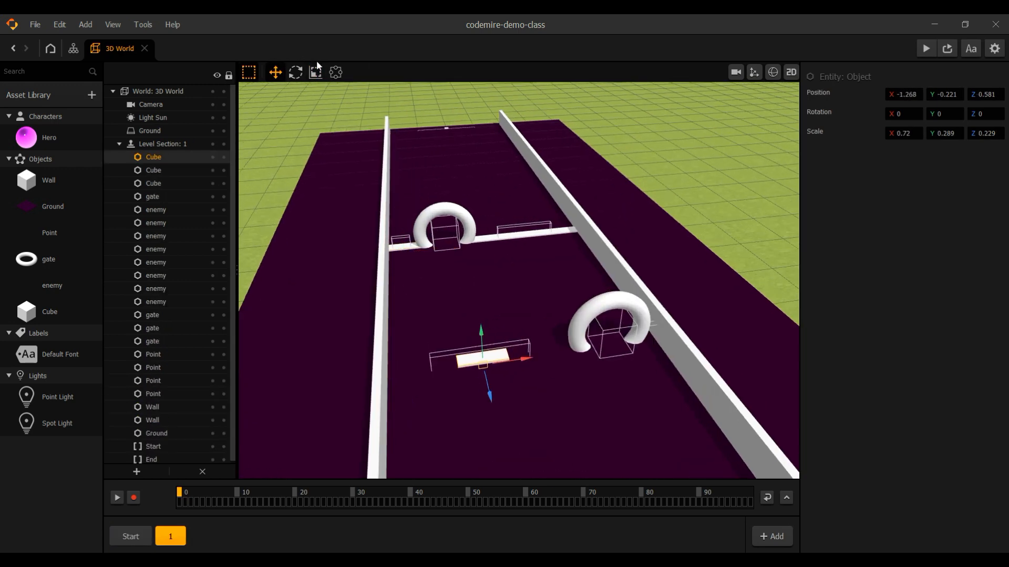
{"action": "left_click", "coordinate": [315, 73]}
{"action": "left_click_drag", "start_coordinate": [526, 360], "coordinate": [620, 349]}
{"action": "left_click", "coordinate": [276, 72]}
{"action": "left_click", "coordinate": [315, 72]}
{"action": "left_click", "coordinate": [276, 72]}
- Paste another bar and shorten it to fill the gap between the second-farthest gate and the right wall
{"action": "key", "text": "ctrl+v"}
{"action": "left_click", "coordinate": [315, 73]}
{"action": "left_click", "coordinate": [276, 72]}
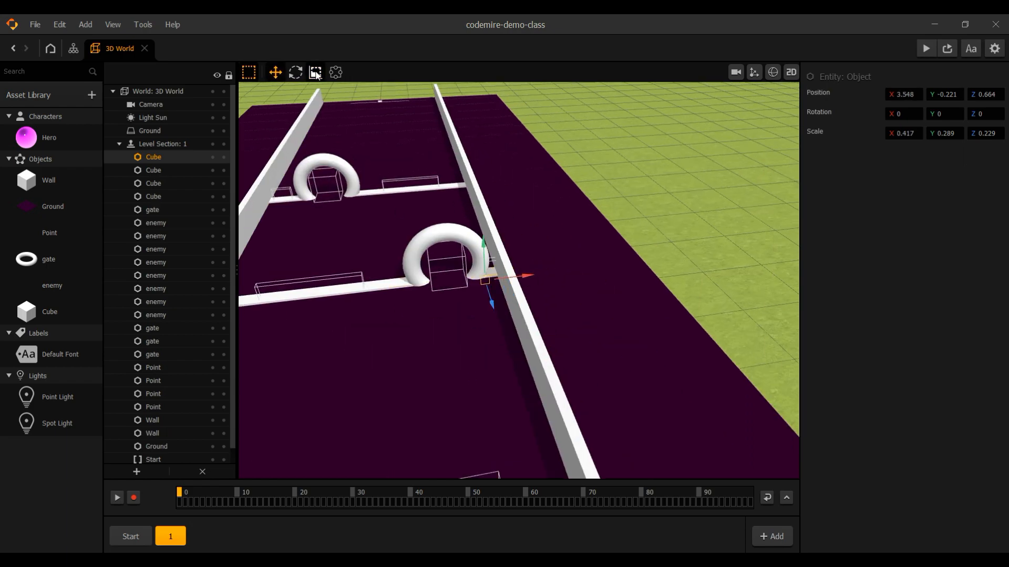
{"action": "left_click", "coordinate": [315, 75]}
{"action": "left_click_drag", "start_coordinate": [527, 275], "coordinate": [518, 276]}
{"action": "left_click", "coordinate": [275, 72]}
- Paste and fit bars on both sides of the third-farthest gate in level section 1, which stands near the left wall
{"action": "left_click_drag", "start_coordinate": [399, 295], "coordinate": [583, 315], "text": "alt"}
{"action": "left_click_drag", "start_coordinate": [420, 210], "coordinate": [631, 315]}
{"action": "left_click", "coordinate": [520, 317]}
{"action": "left_click", "coordinate": [494, 363]}
{"action": "key", "text": "ctrl+v"}
{"action": "left_click_drag", "start_coordinate": [590, 317], "coordinate": [767, 336]}
{"action": "left_click_drag", "start_coordinate": [657, 294], "coordinate": [527, 268], "text": "alt"}
{"action": "left_click_drag", "start_coordinate": [421, 273], "coordinate": [436, 349]}
{"action": "key", "text": "ctrl+v"}
{"action": "left_click_drag", "start_coordinate": [604, 253], "coordinate": [388, 336]}
{"action": "left_click", "coordinate": [316, 73]}
{"action": "left_click", "coordinate": [275, 73]}
- Paste and resize bars on both sides of the nearest gate, with the right one at about X 3.166, Z 14.077 and X scale 0.73
{"action": "key", "text": "ctrl+v"}
{"action": "left_click", "coordinate": [315, 73]}
{"action": "left_click_drag", "start_coordinate": [420, 315], "coordinate": [682, 263]}
{"action": "left_click", "coordinate": [276, 72]}
{"action": "left_click_drag", "start_coordinate": [349, 387], "coordinate": [420, 389]}
{"action": "key", "text": "ctrl+v"}
{"action": "left_click", "coordinate": [316, 72]}
{"action": "left_click_drag", "start_coordinate": [363, 278], "coordinate": [504, 281]}
{"action": "left_click", "coordinate": [275, 72]}
{"action": "left_click_drag", "start_coordinate": [504, 342], "coordinate": [526, 344], "text": "alt"}
{"action": "scroll", "coordinate": [508, 344], "scroll_direction": "up", "scroll_amount": 3}
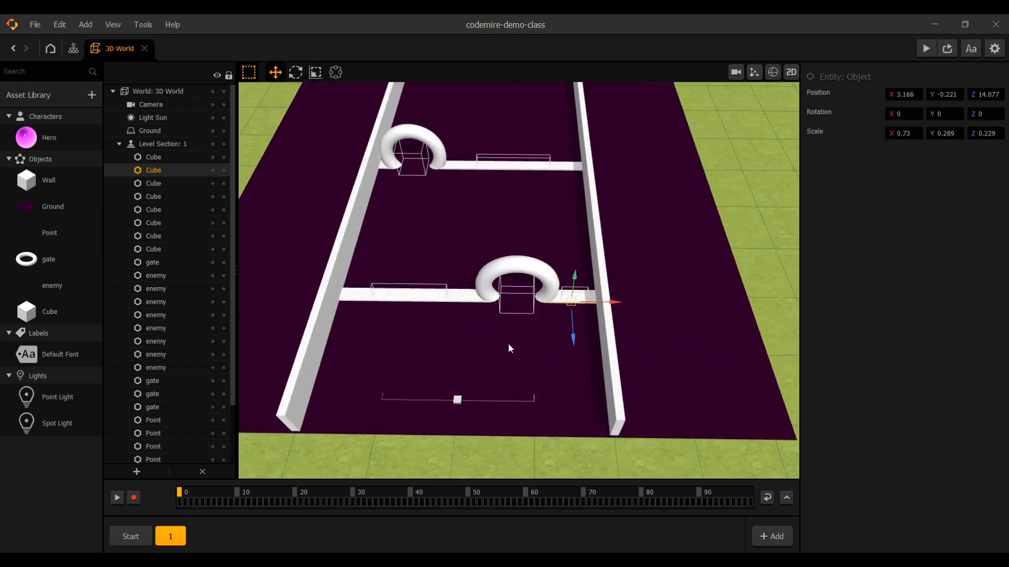
{"action": "scroll", "coordinate": [508, 343], "scroll_direction": "down", "scroll_amount": 5}
{"action": "scroll", "coordinate": [475, 234], "scroll_direction": "up", "scroll_amount": 5}
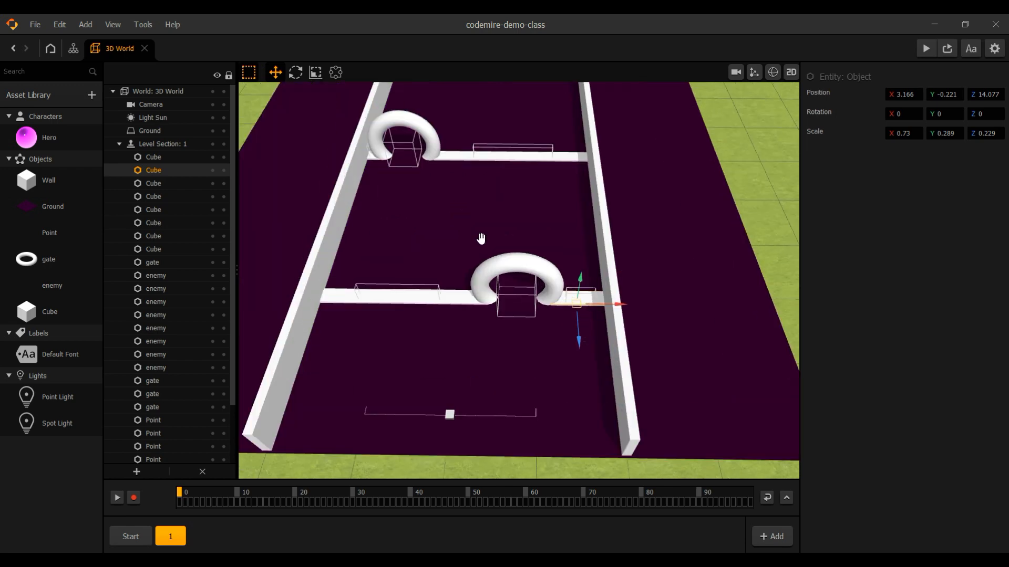
- Compare the Wall and Cube object properties and inspect the finished bars along level section 1
{"action": "left_click", "coordinate": [42, 186]}
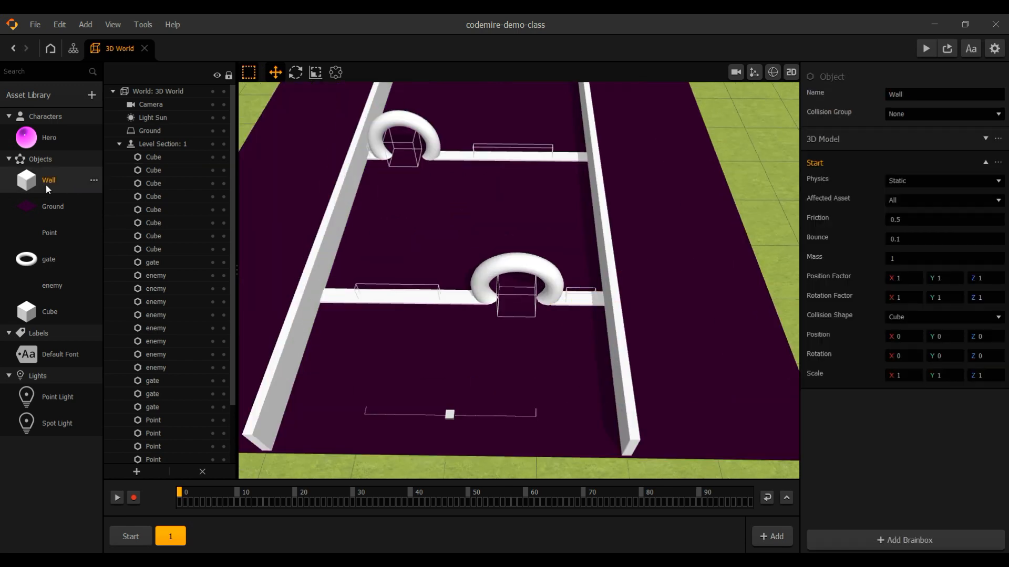
{"action": "left_click", "coordinate": [919, 95]}
{"action": "left_click", "coordinate": [52, 310]}
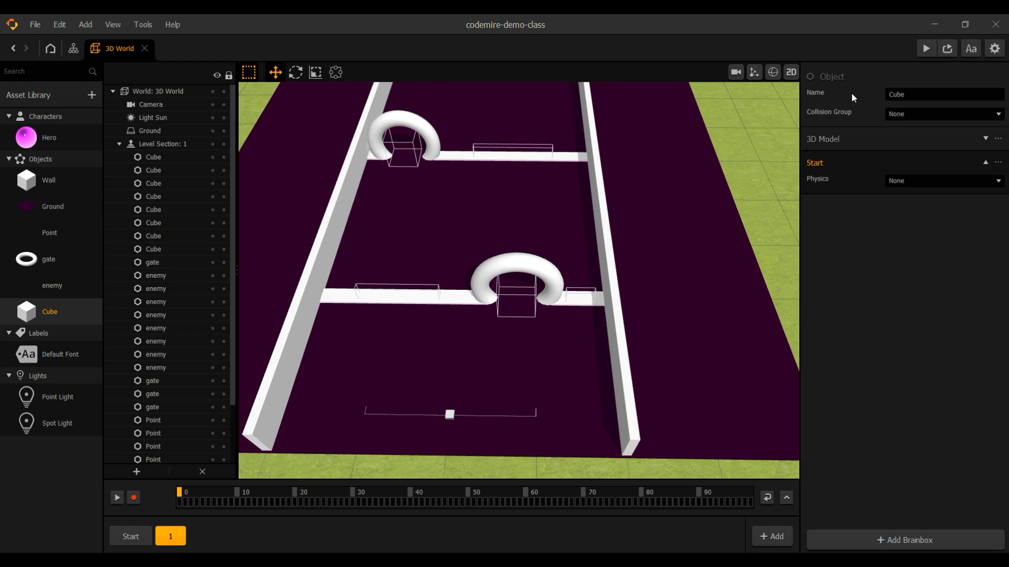
{"action": "scroll", "coordinate": [486, 337], "scroll_direction": "down", "scroll_amount": 5}
{"action": "scroll", "coordinate": [486, 337], "scroll_direction": "up", "scroll_amount": 5}
{"action": "middle_click_drag", "start_coordinate": [464, 335], "coordinate": [506, 356]}
{"action": "scroll", "coordinate": [563, 279], "scroll_direction": "down", "scroll_amount": 2}
{"action": "scroll", "coordinate": [565, 276], "scroll_direction": "up", "scroll_amount": 1}
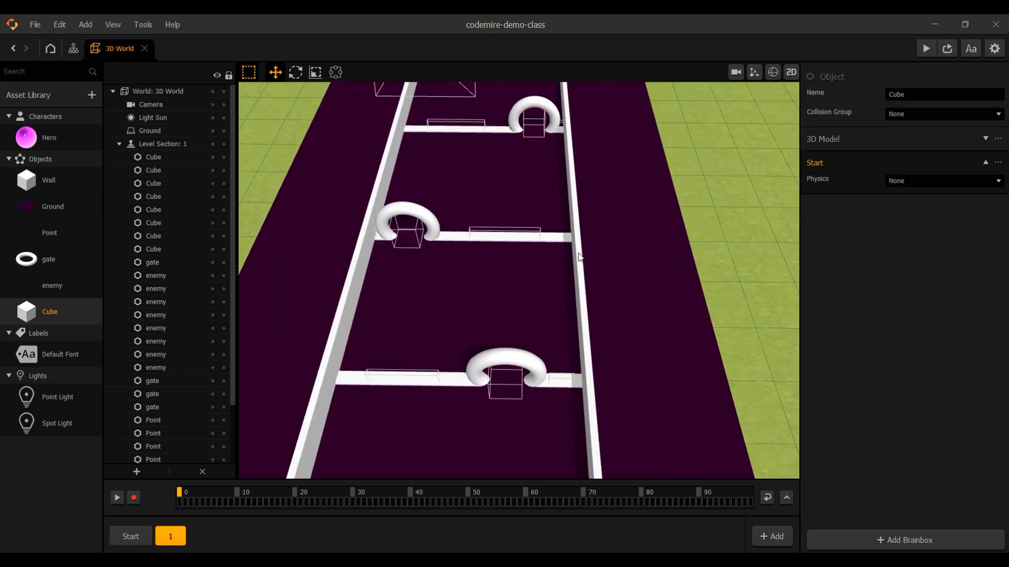
{"action": "middle_click_drag", "start_coordinate": [578, 257], "coordinate": [559, 316]}
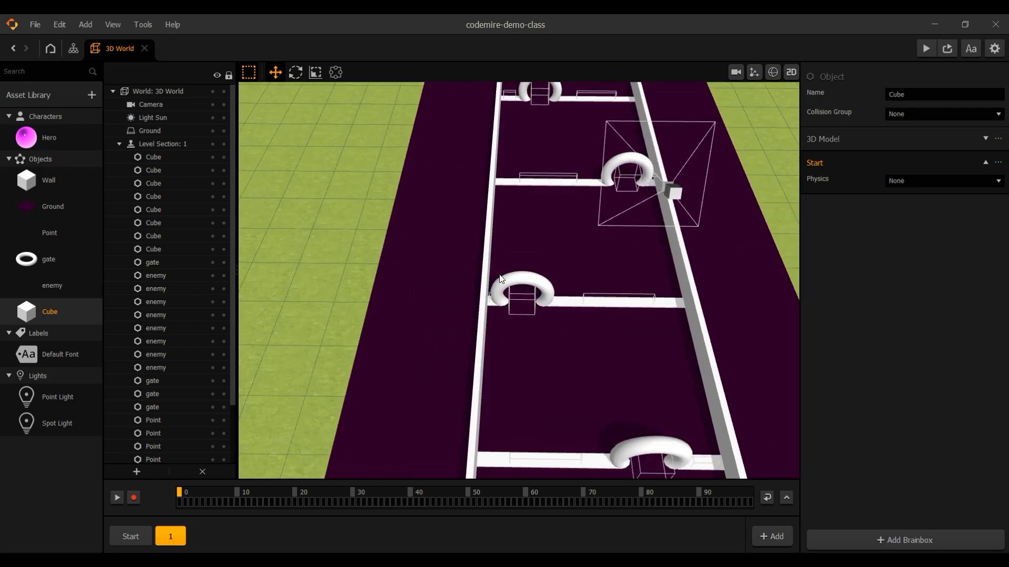
- Return to the Start section and preview the game, steering the ball through the gates
{"action": "left_click", "coordinate": [147, 536]}
{"action": "scroll", "coordinate": [495, 295], "scroll_direction": "down", "scroll_amount": 3}
{"action": "scroll", "coordinate": [496, 294], "scroll_direction": "up", "scroll_amount": 3}
{"action": "mouse_move", "coordinate": [495, 294]}
{"action": "right_mouse_down"}
{"action": "mouse_move", "coordinate": [516, 293]}
{"action": "mouse_move", "coordinate": [470, 265]}
{"action": "mouse_move", "coordinate": [493, 289]}
{"action": "right_mouse_up"}
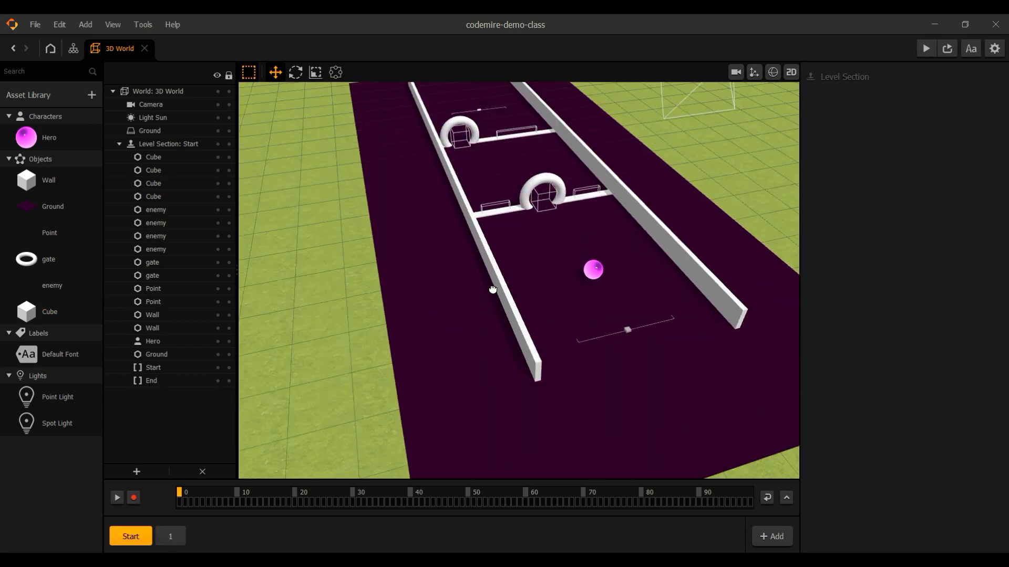
{"action": "left_click", "coordinate": [926, 50]}
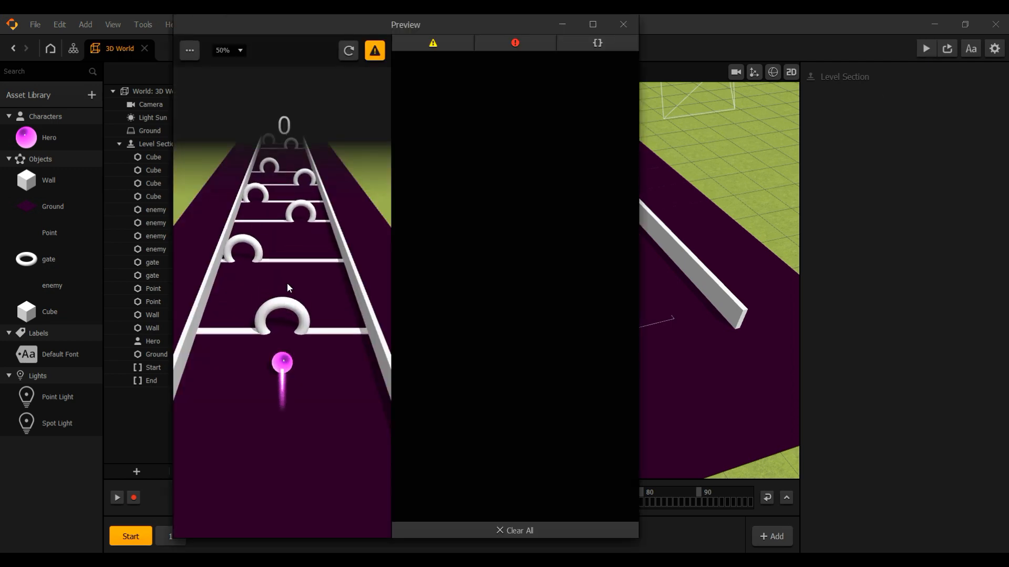
{"action": "mouse_move", "coordinate": [292, 301]}
{"action": "left_mouse_down"}
{"action": "mouse_move", "coordinate": [222, 309]}
{"action": "mouse_move", "coordinate": [265, 318]}
{"action": "left_mouse_up"}
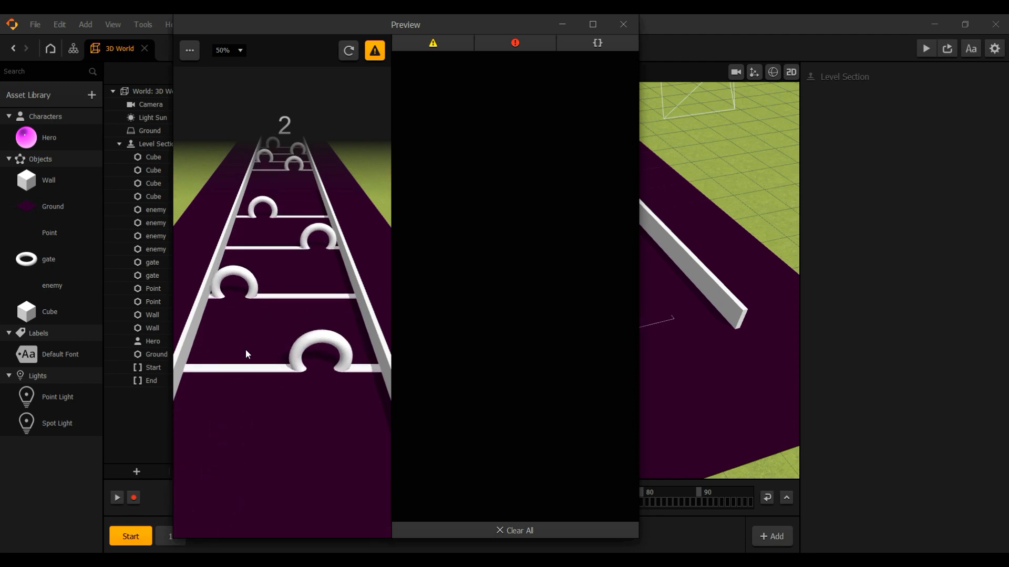
- Close the game preview and open the Hero character's node graph
{"action": "left_click", "coordinate": [633, 25]}
{"action": "left_click", "coordinate": [27, 138]}
{"action": "double_click", "coordinate": [32, 140]}
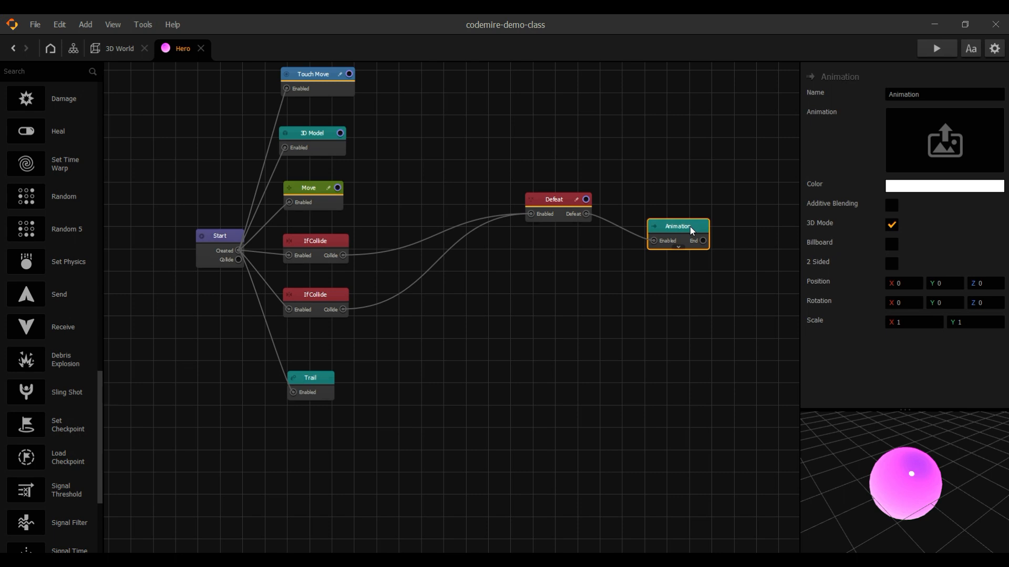
- Replace the Animation node after Defeat with a Debris Explosion node connected to Defeat's output
{"action": "key", "text": "Delete"}
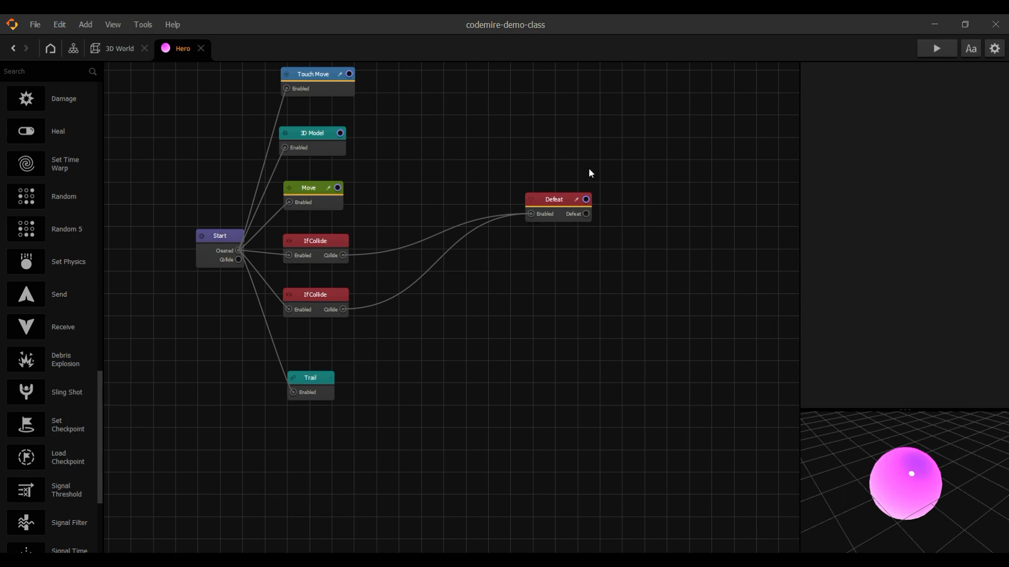
{"action": "scroll", "coordinate": [49, 178], "scroll_direction": "up", "scroll_amount": 15}
{"action": "left_click", "coordinate": [68, 174]}
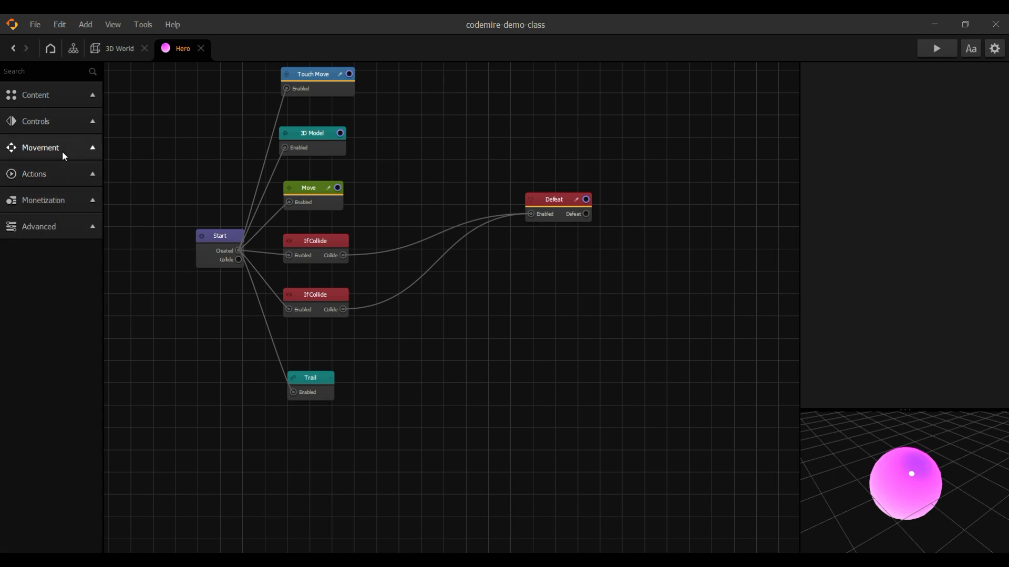
{"action": "left_click", "coordinate": [61, 178]}
{"action": "scroll", "coordinate": [55, 282], "scroll_direction": "down", "scroll_amount": 8}
{"action": "scroll", "coordinate": [58, 286], "scroll_direction": "down", "scroll_amount": 10}
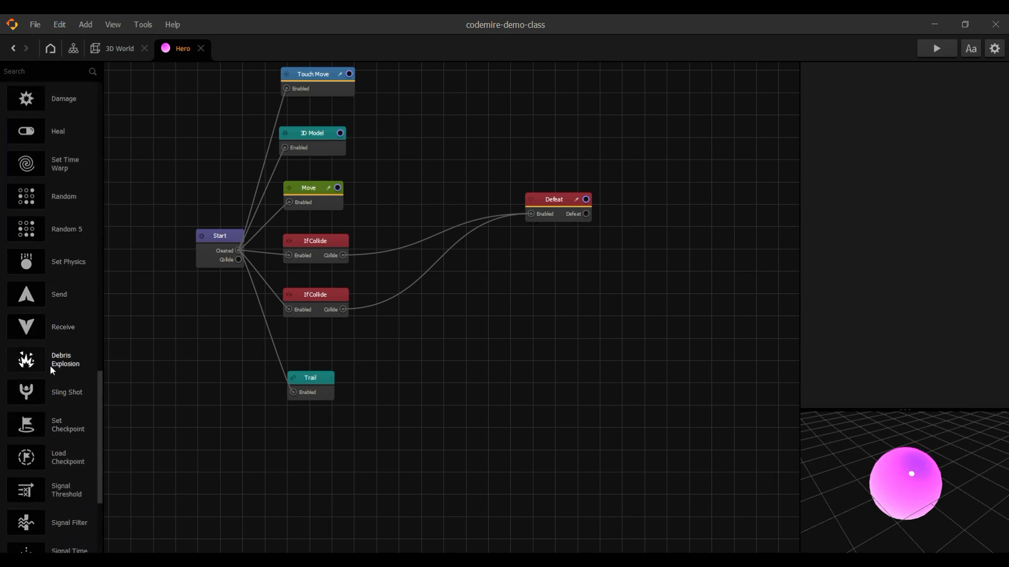
{"action": "left_click_drag", "start_coordinate": [32, 364], "coordinate": [649, 158]}
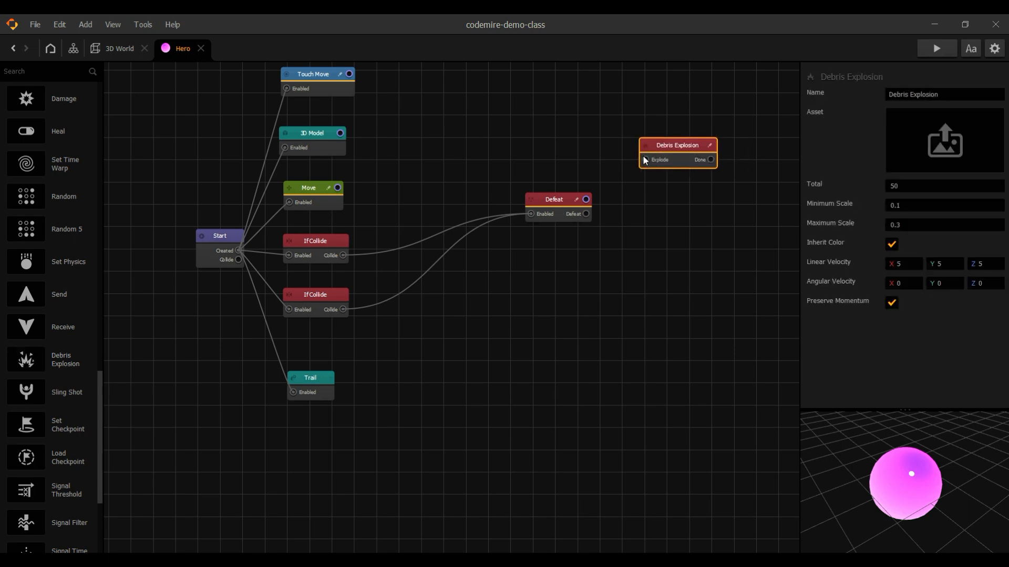
{"action": "left_click_drag", "start_coordinate": [594, 212], "coordinate": [587, 212]}
{"action": "left_click_drag", "start_coordinate": [690, 147], "coordinate": [686, 173]}
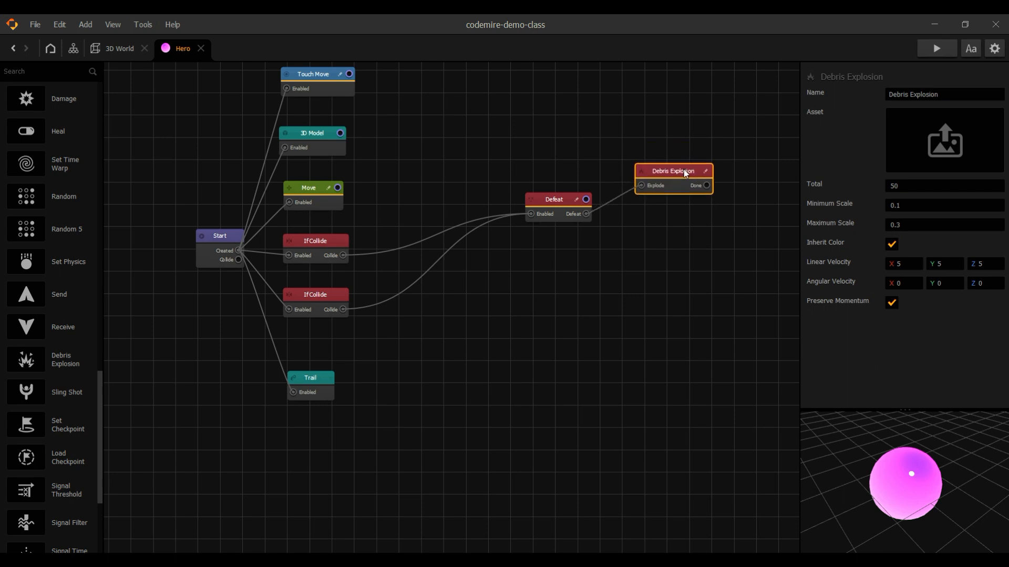
- Preview the game until the ball is defeated, examine the reported script error, and close the preview
{"action": "mouse_move", "coordinate": [933, 111]}
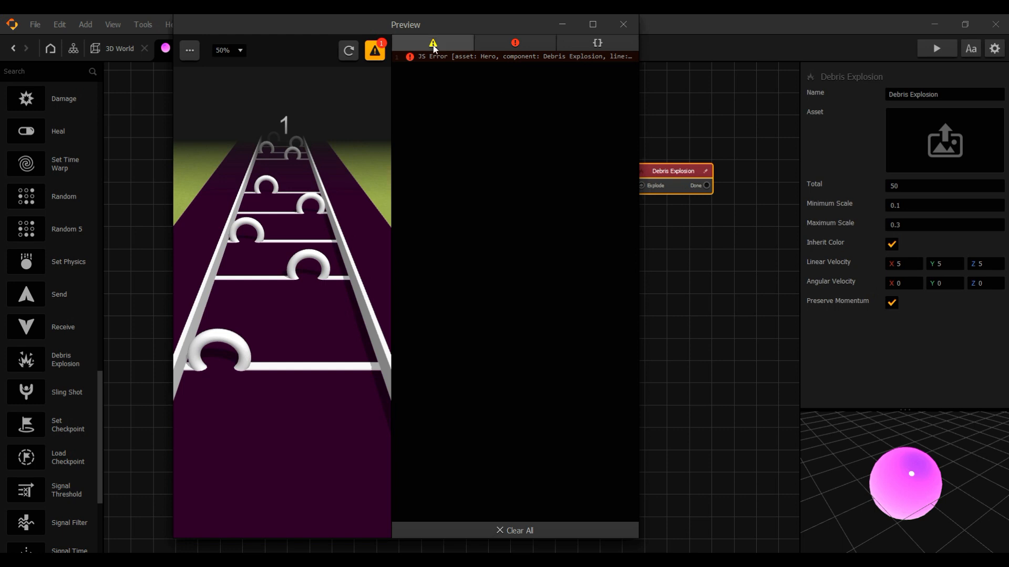
{"action": "left_click", "coordinate": [375, 51]}
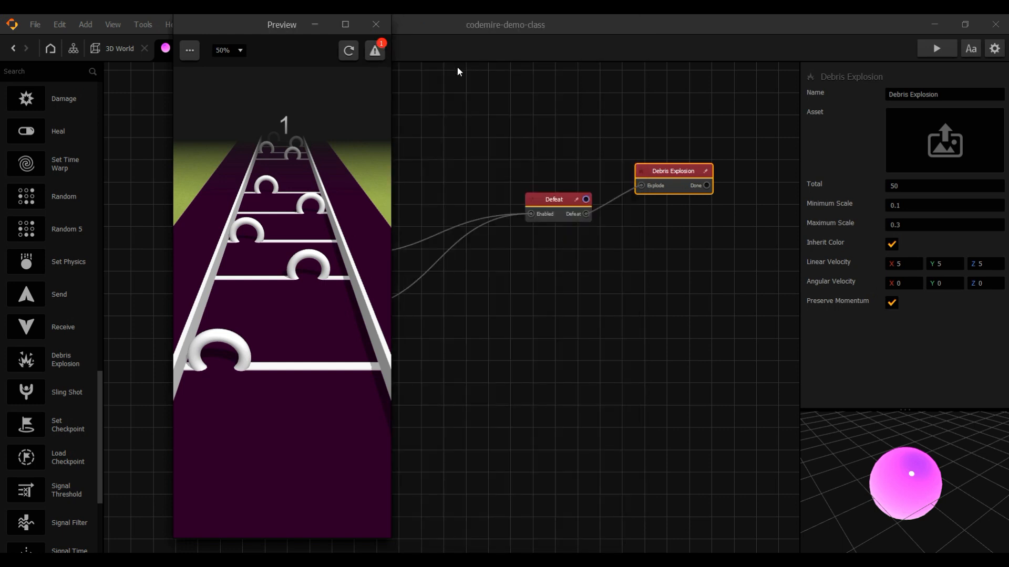
{"action": "left_click", "coordinate": [375, 51]}
{"action": "left_click_drag", "start_coordinate": [641, 90], "coordinate": [794, 93]}
{"action": "left_click_drag", "start_coordinate": [630, 91], "coordinate": [599, 86]}
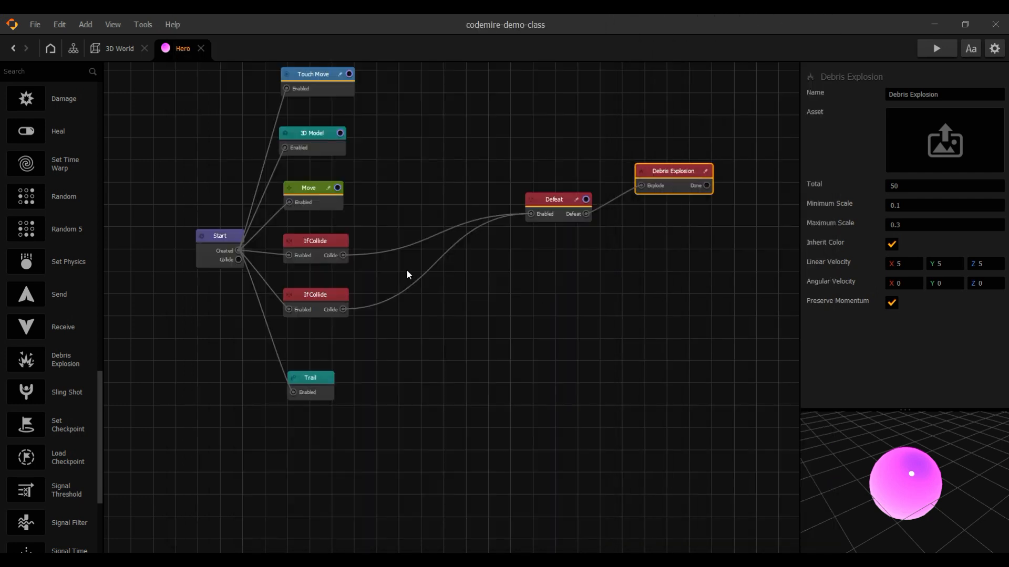
- Add a Sphere shape to the 3D World's asset library and rename it explosion
{"action": "left_click", "coordinate": [112, 55]}
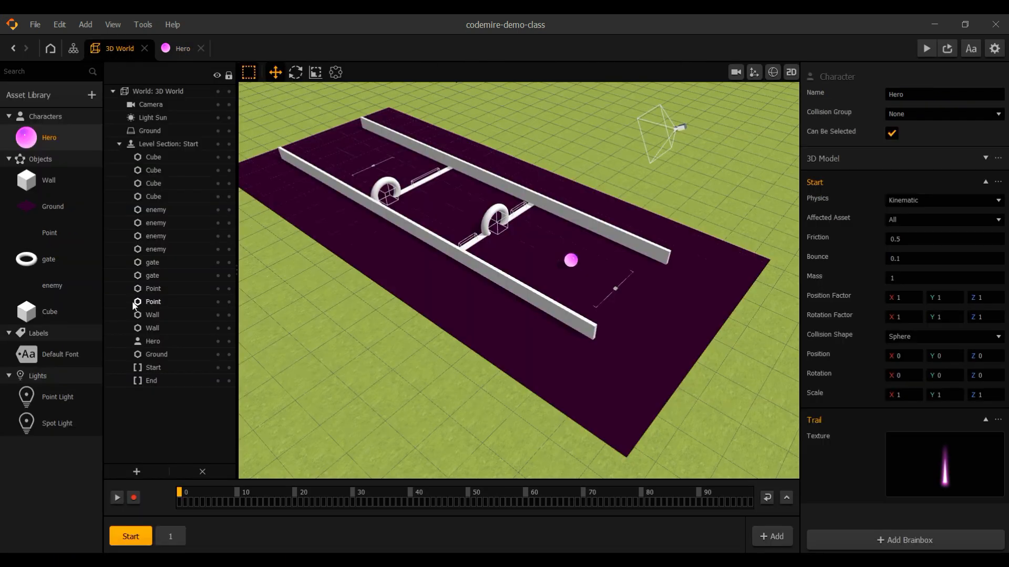
{"action": "left_click", "coordinate": [36, 102]}
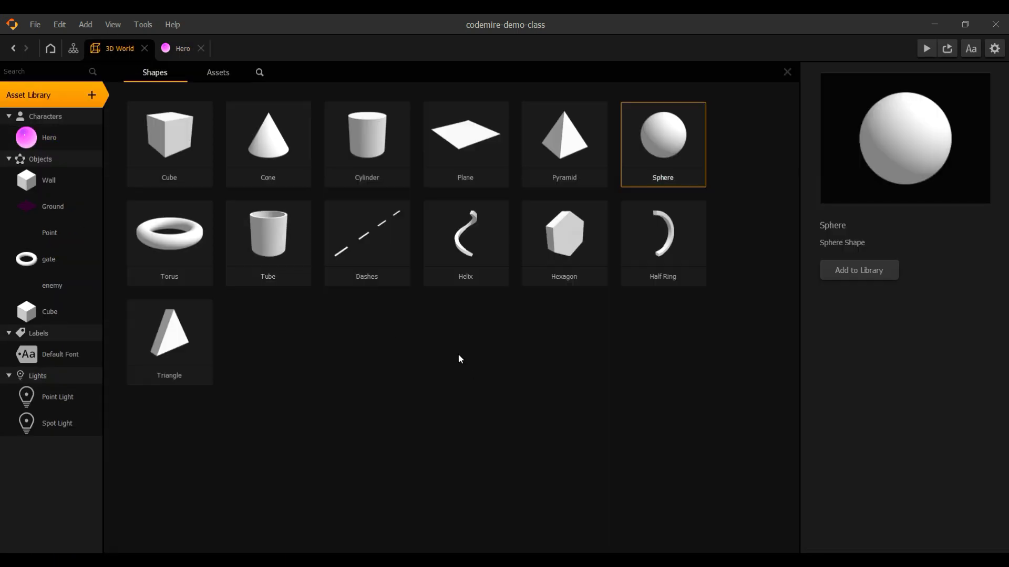
{"action": "double_click", "coordinate": [661, 145]}
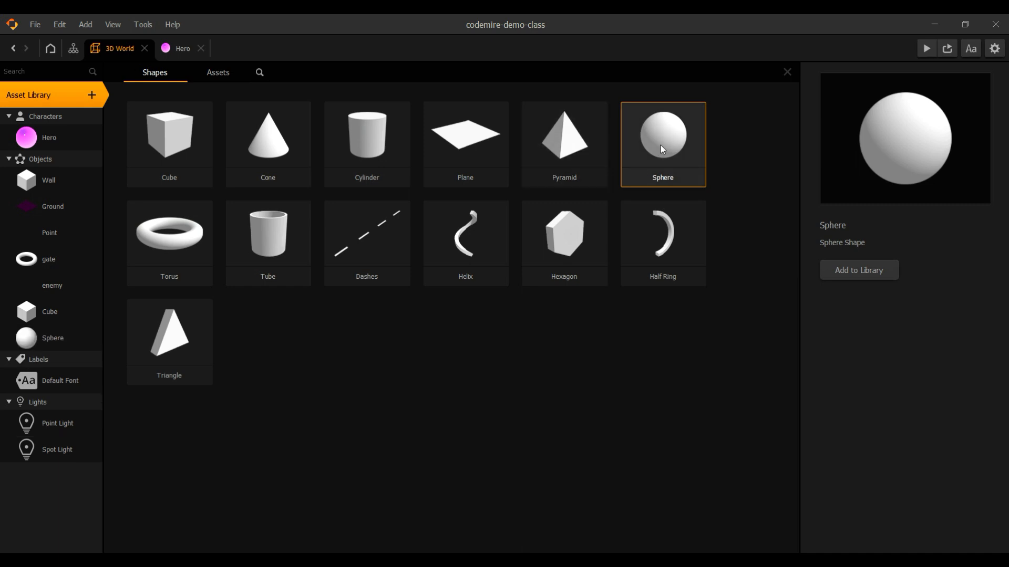
{"action": "left_click", "coordinate": [46, 339]}
{"action": "double_click", "coordinate": [925, 94]}
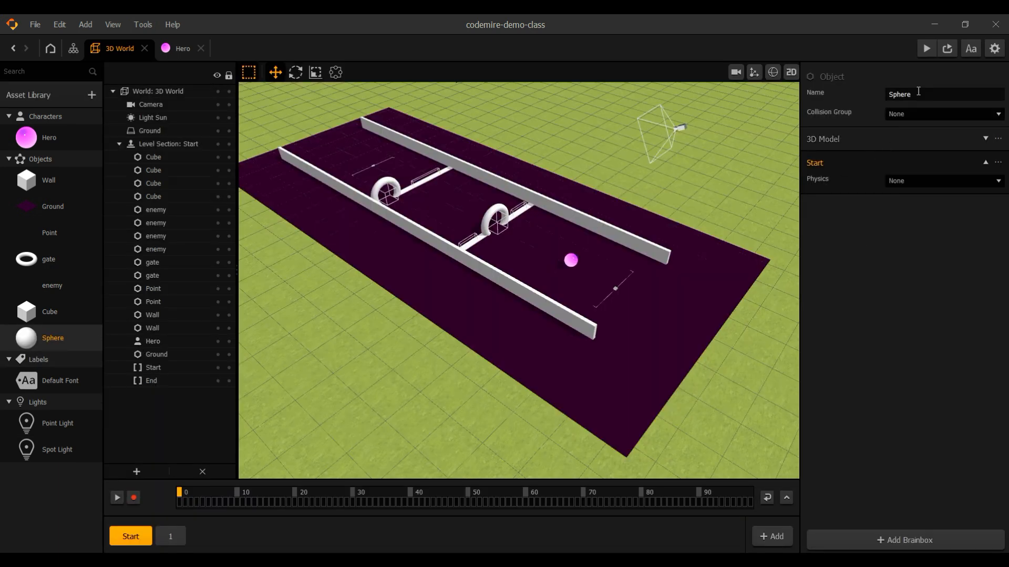
{"action": "type", "text": "explo"}
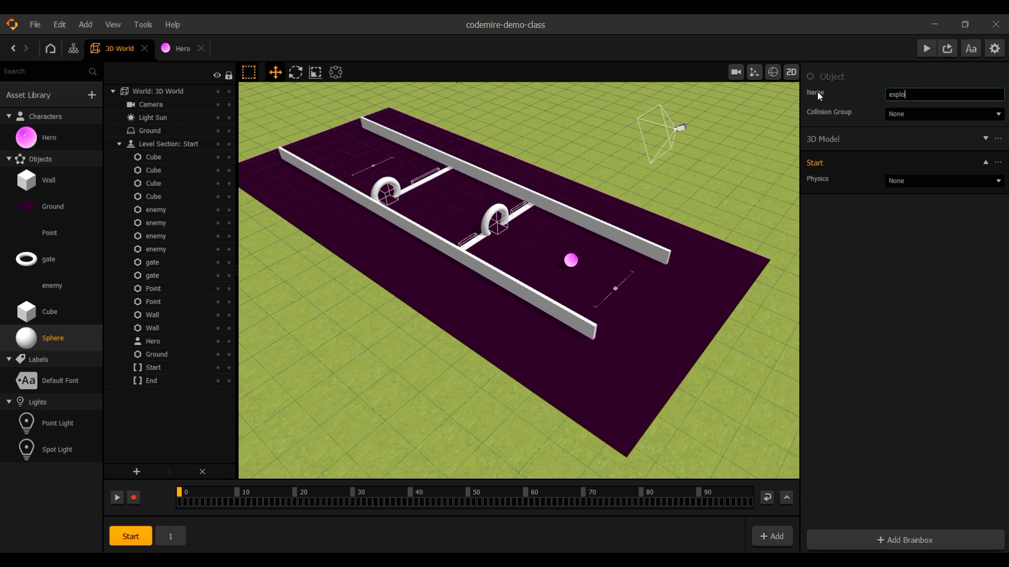
{"action": "type", "text": "sion"}
{"action": "key", "text": "Return"}
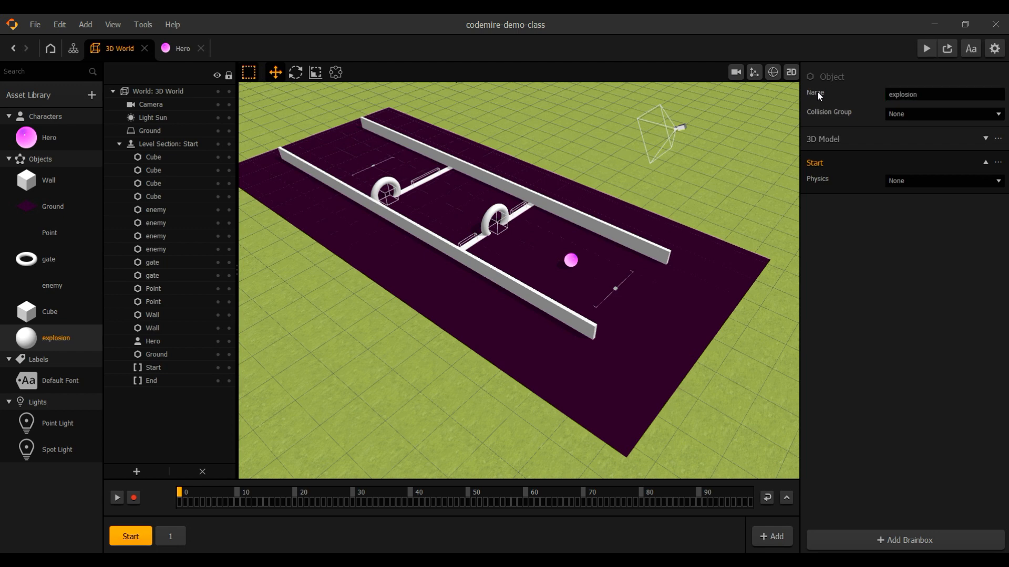
- Assign the explosion object as the Hero's Debris Explosion asset and preview the game to test it
{"action": "left_click", "coordinate": [169, 50]}
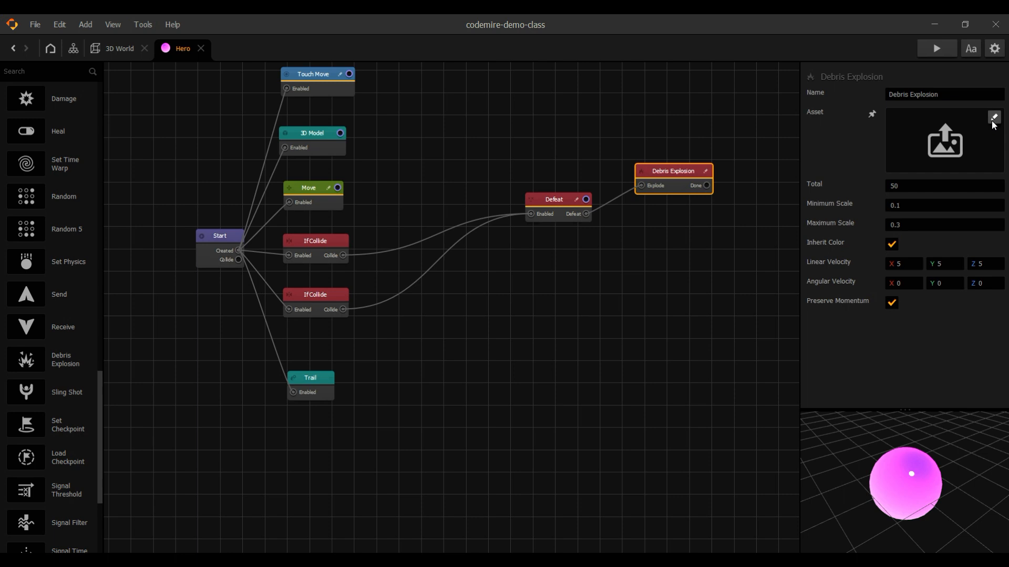
{"action": "left_click", "coordinate": [993, 121]}
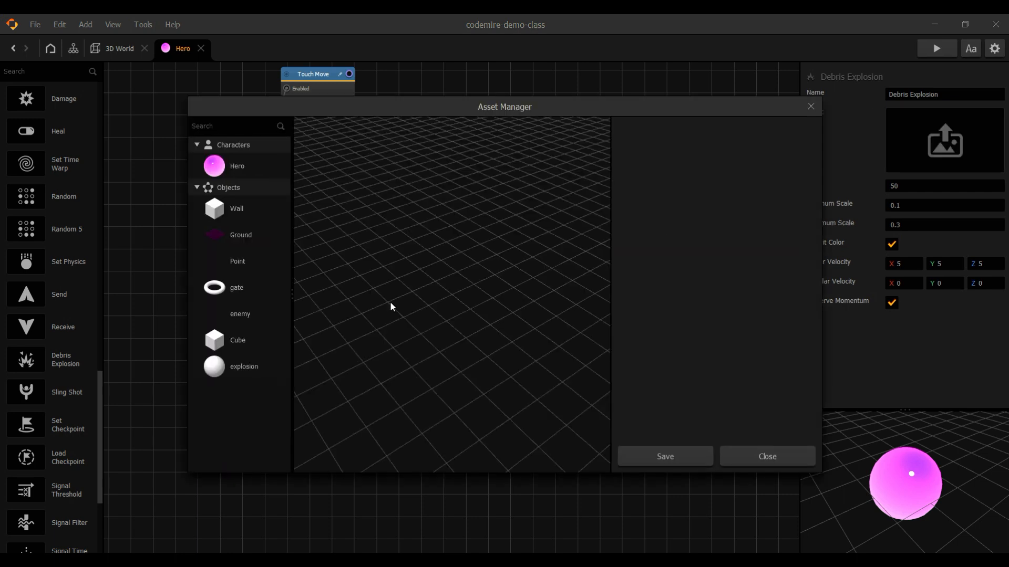
{"action": "left_click", "coordinate": [237, 374]}
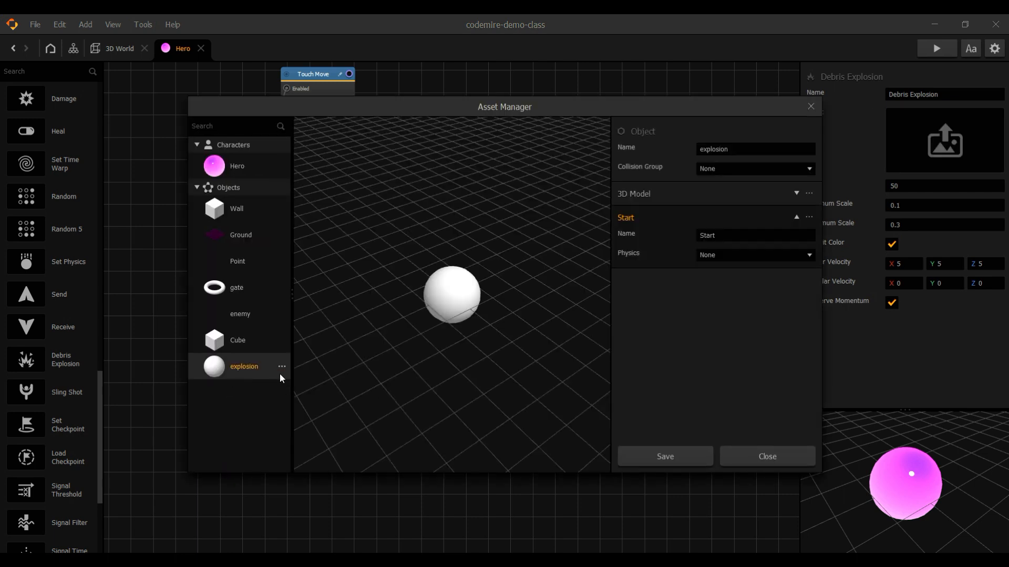
{"action": "left_click", "coordinate": [661, 456]}
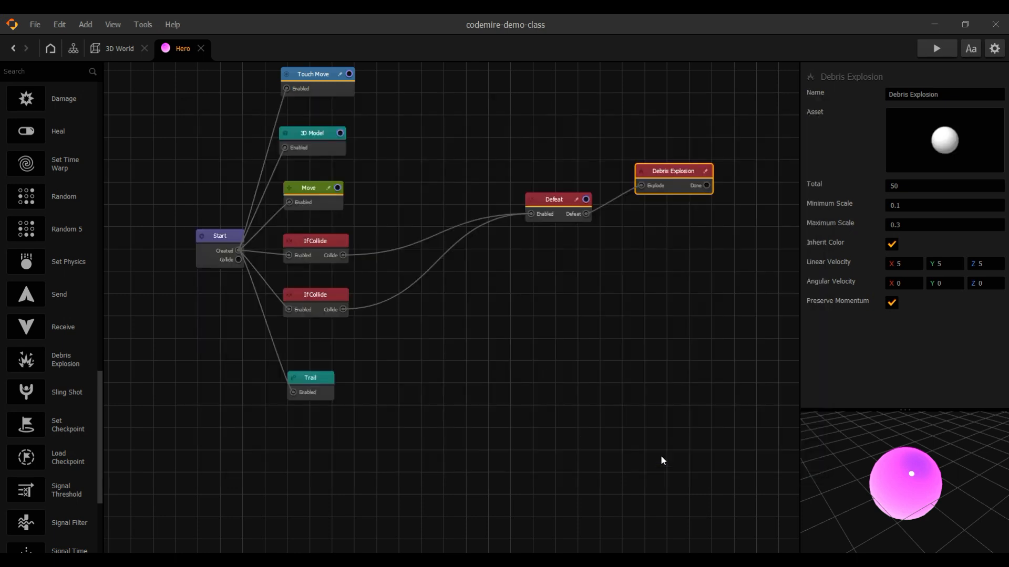
{"action": "left_click", "coordinate": [929, 54]}
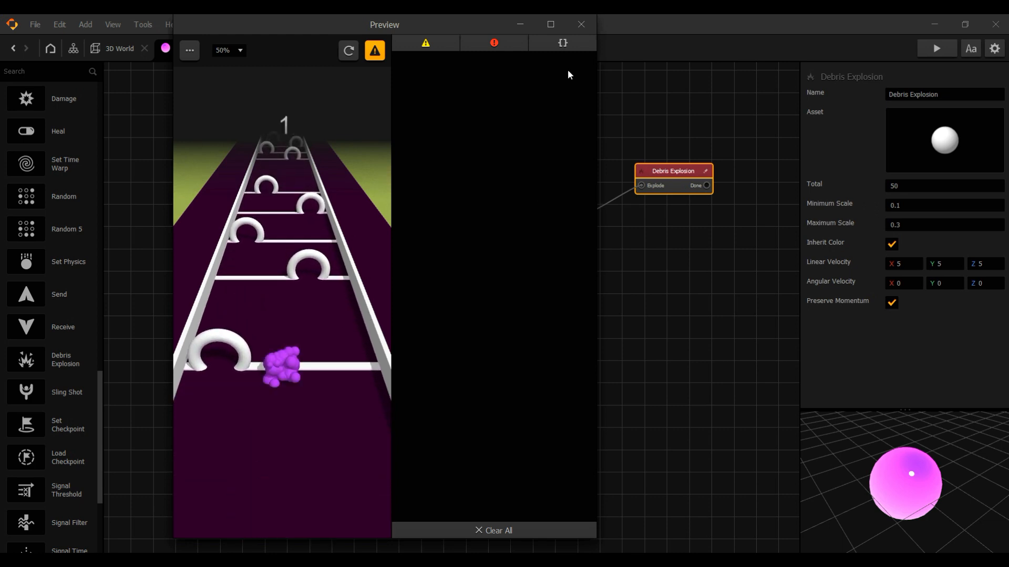
{"action": "left_click", "coordinate": [581, 24]}
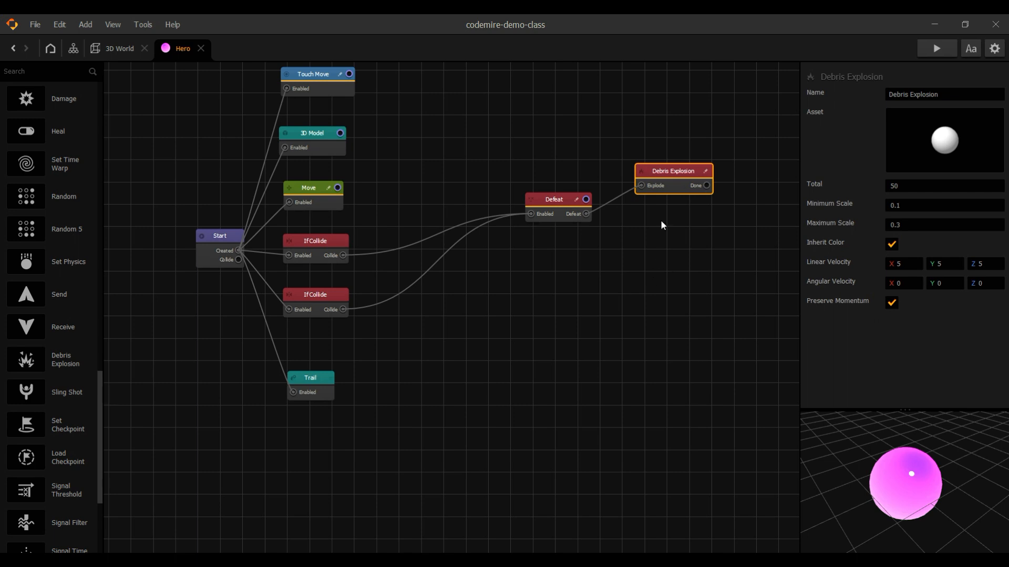
- Move the Debris Explosion node slightly lower beside Defeat and review the settings of its assigned explosion asset
{"action": "left_click_drag", "start_coordinate": [681, 171], "coordinate": [678, 185]}
{"action": "mouse_move", "coordinate": [942, 131]}
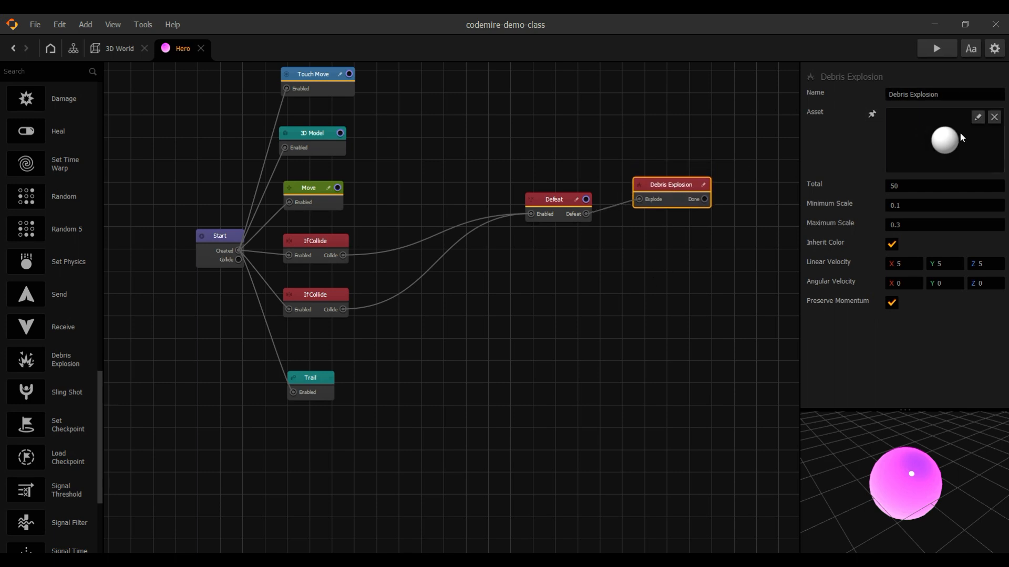
{"action": "left_click", "coordinate": [115, 49]}
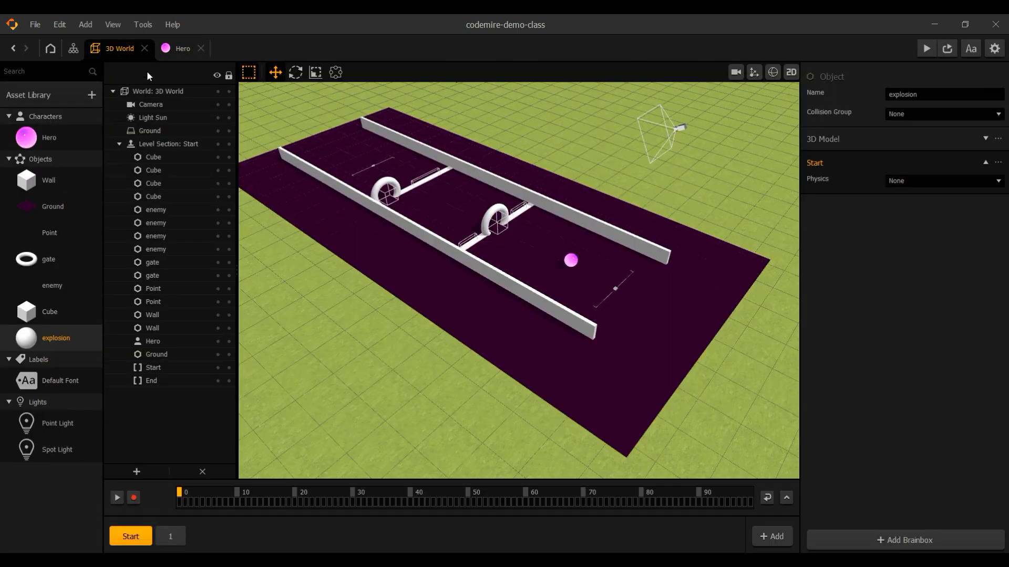
{"action": "left_click", "coordinate": [187, 59]}
{"action": "mouse_move", "coordinate": [983, 141]}
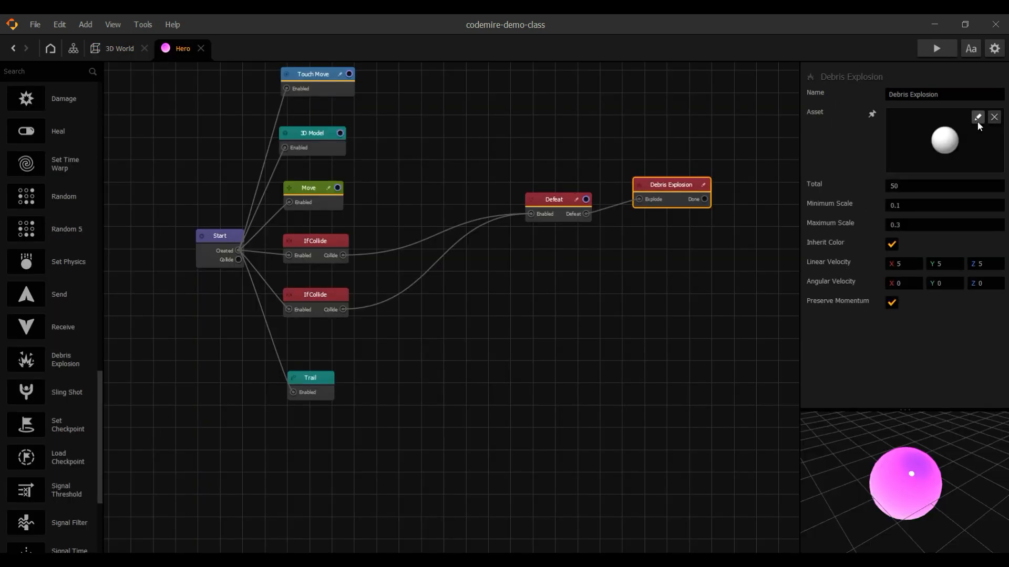
{"action": "left_click", "coordinate": [977, 117]}
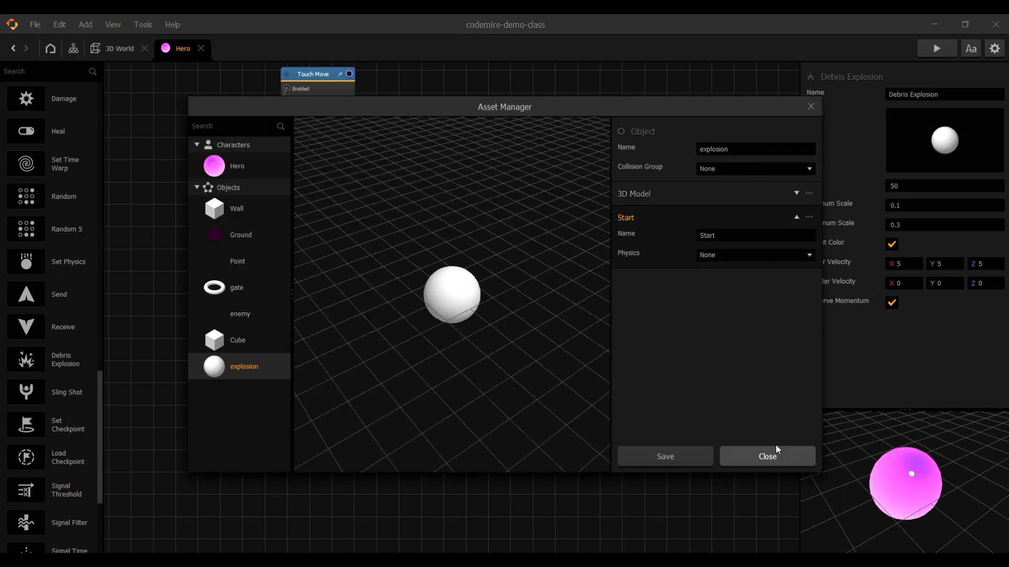
{"action": "left_click", "coordinate": [810, 107]}
- Open the explosion object's node graph, set its Start node's physics to Dynamic, and preview the debris behaviour
{"action": "left_click", "coordinate": [119, 48]}
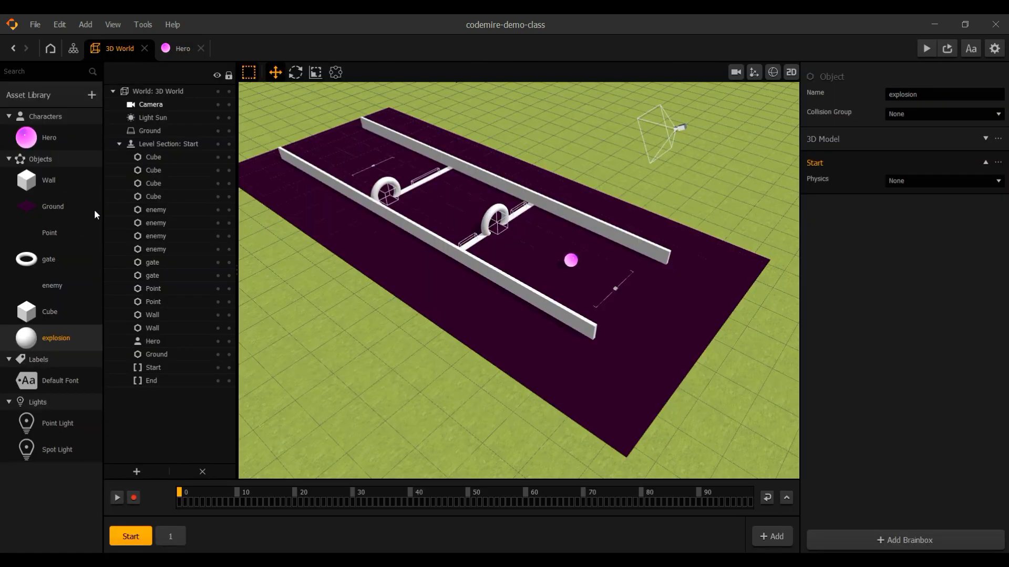
{"action": "double_click", "coordinate": [46, 342]}
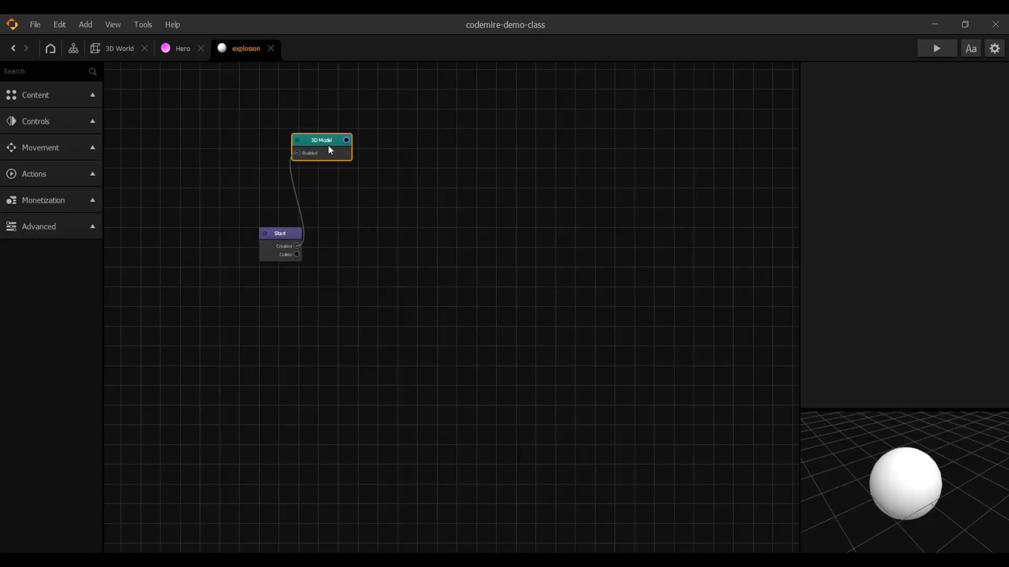
{"action": "left_click_drag", "start_coordinate": [328, 144], "coordinate": [362, 151]}
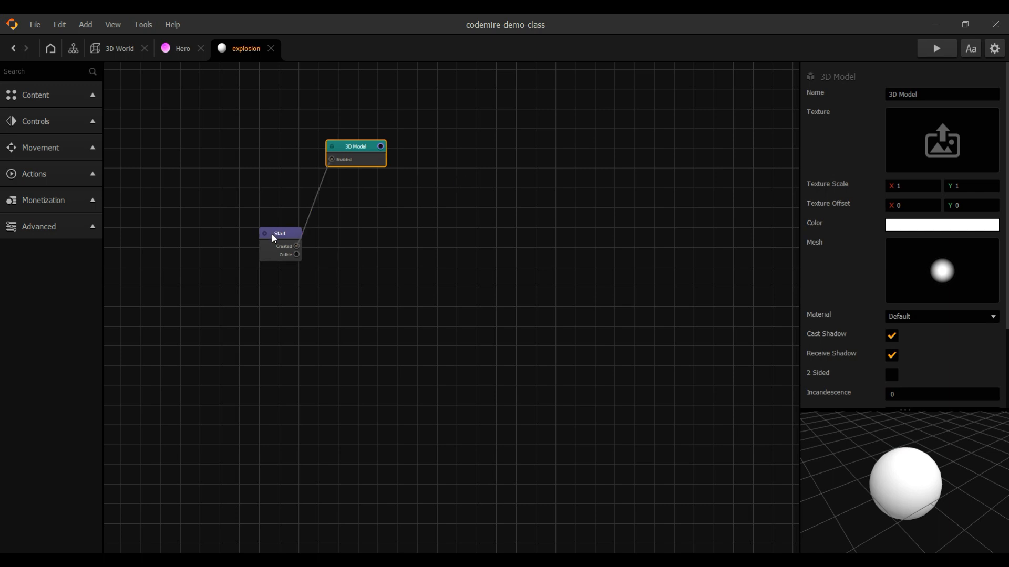
{"action": "left_click_drag", "start_coordinate": [273, 238], "coordinate": [274, 237]}
{"action": "left_click", "coordinate": [919, 114]}
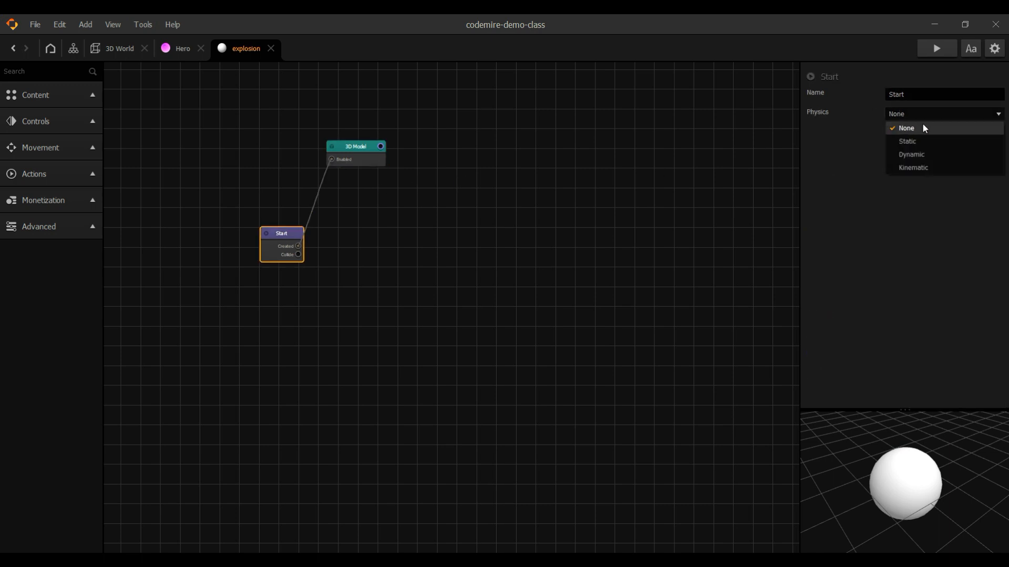
{"action": "left_click", "coordinate": [925, 152]}
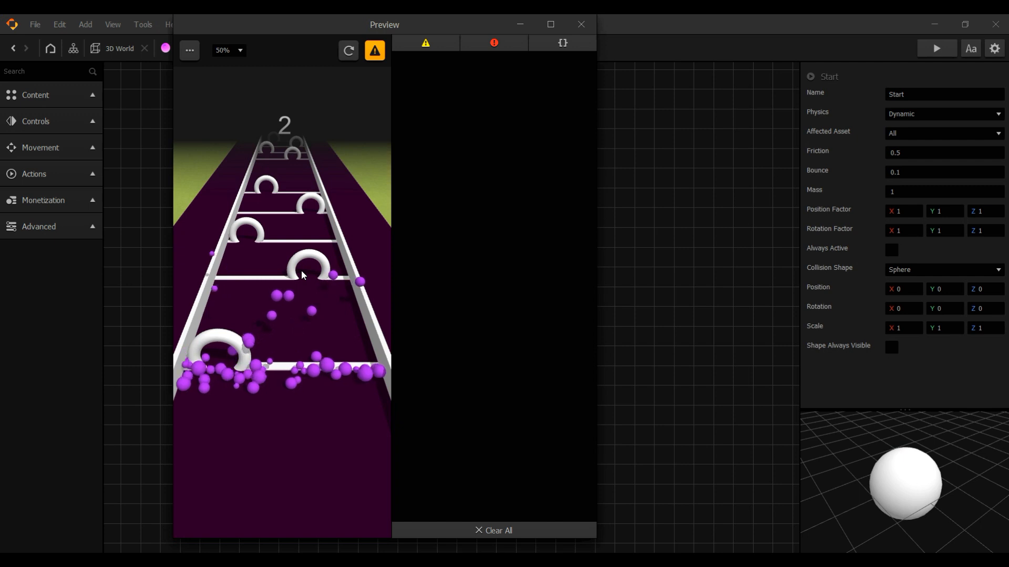
{"action": "left_click", "coordinate": [582, 24]}
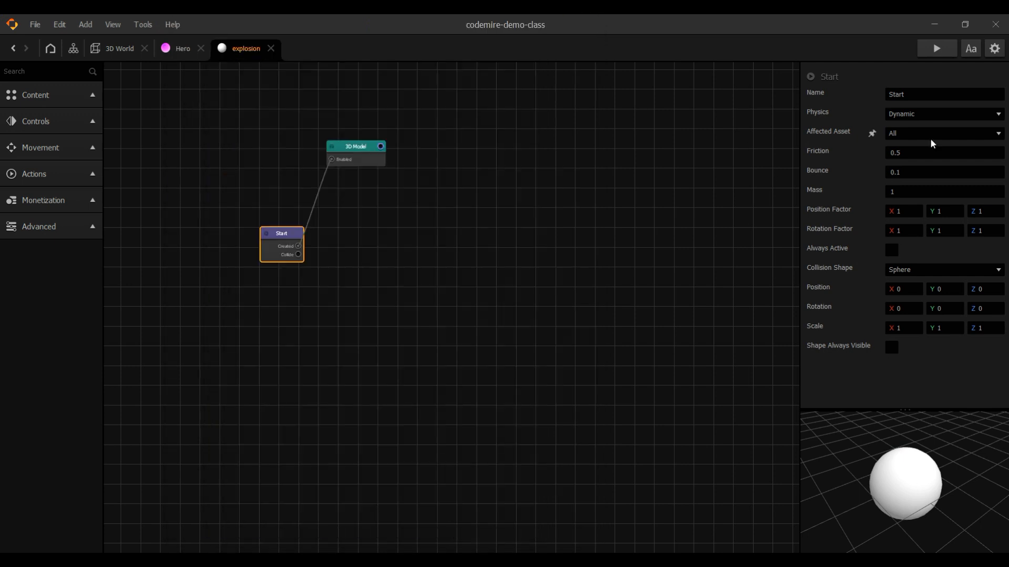
- Try Static and Kinematic physics on the explosion object's Start node, previewing the debris with Kinematic
{"action": "left_click", "coordinate": [925, 114]}
{"action": "left_click", "coordinate": [919, 141]}
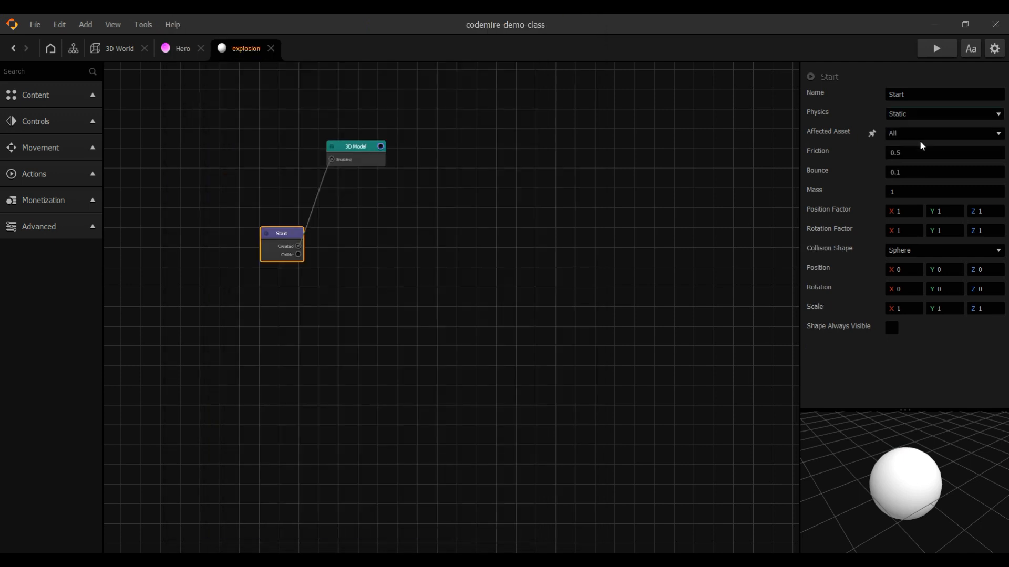
{"action": "left_click", "coordinate": [919, 113]}
{"action": "left_click", "coordinate": [917, 167]}
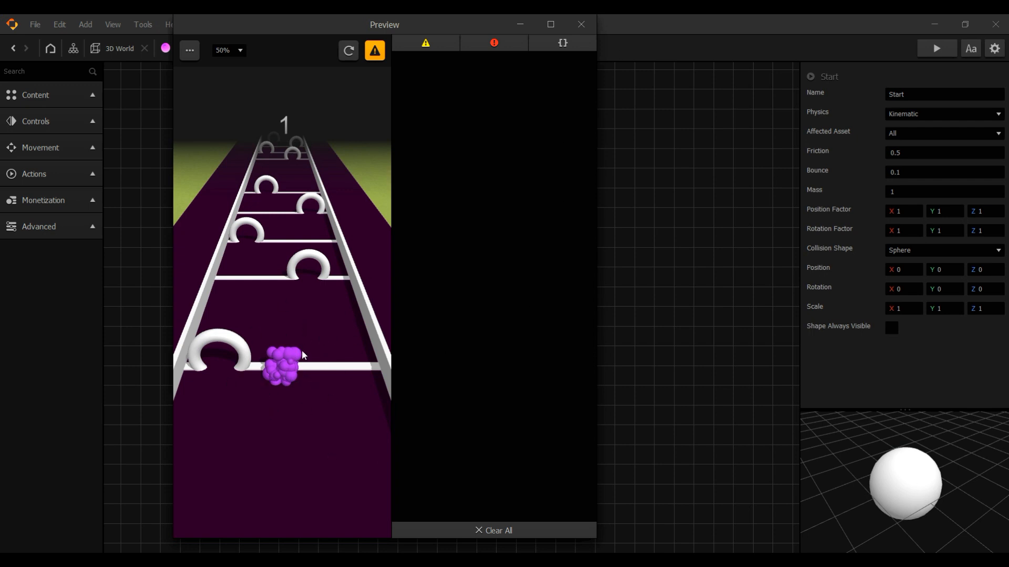
{"action": "left_click", "coordinate": [581, 24]}
- Set the explosion object's physics back to Dynamic and preview the game again to test the debris
{"action": "left_click", "coordinate": [940, 115]}
{"action": "left_click", "coordinate": [924, 154]}
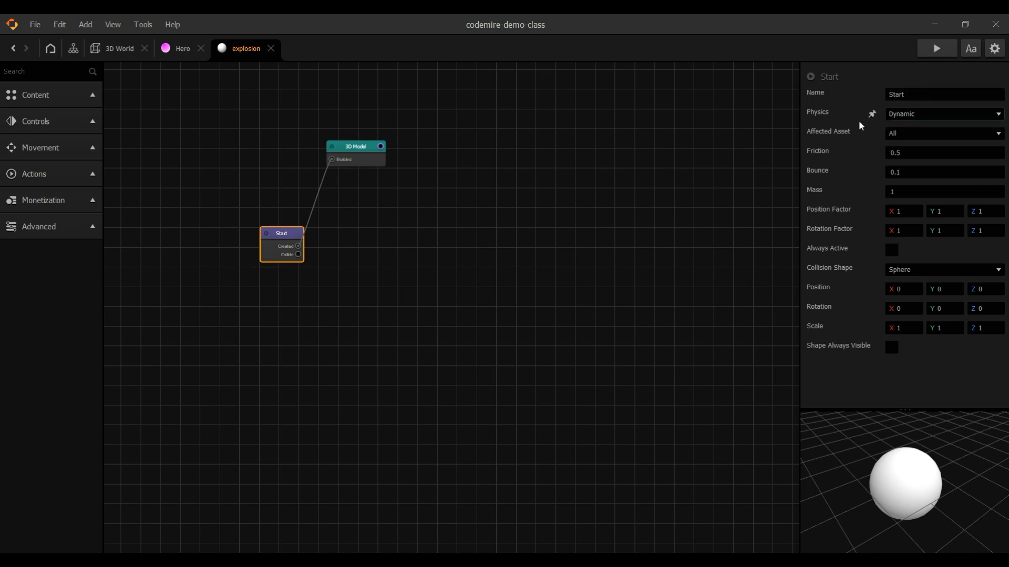
{"action": "left_click", "coordinate": [935, 49]}
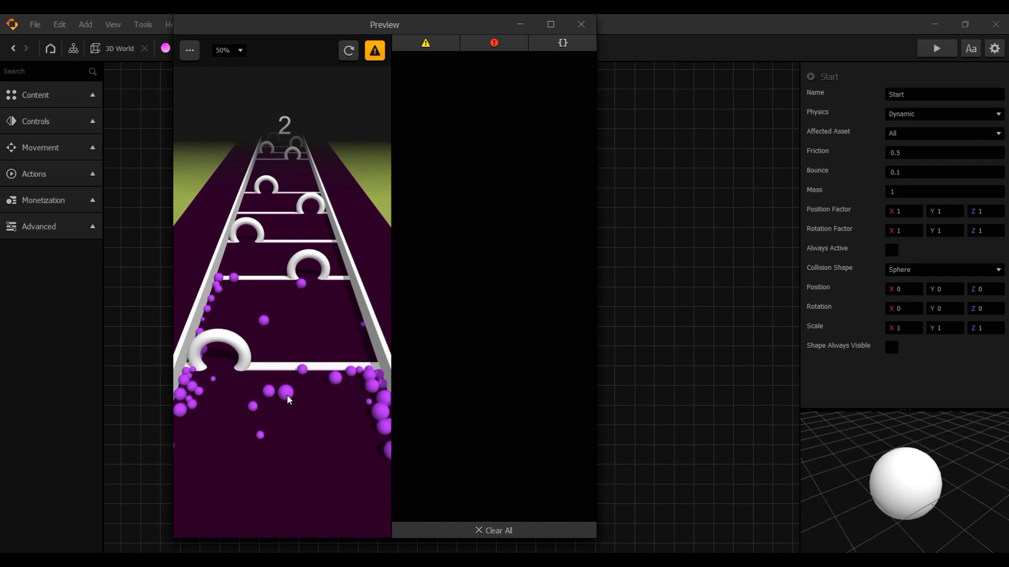
{"action": "left_click", "coordinate": [581, 24]}
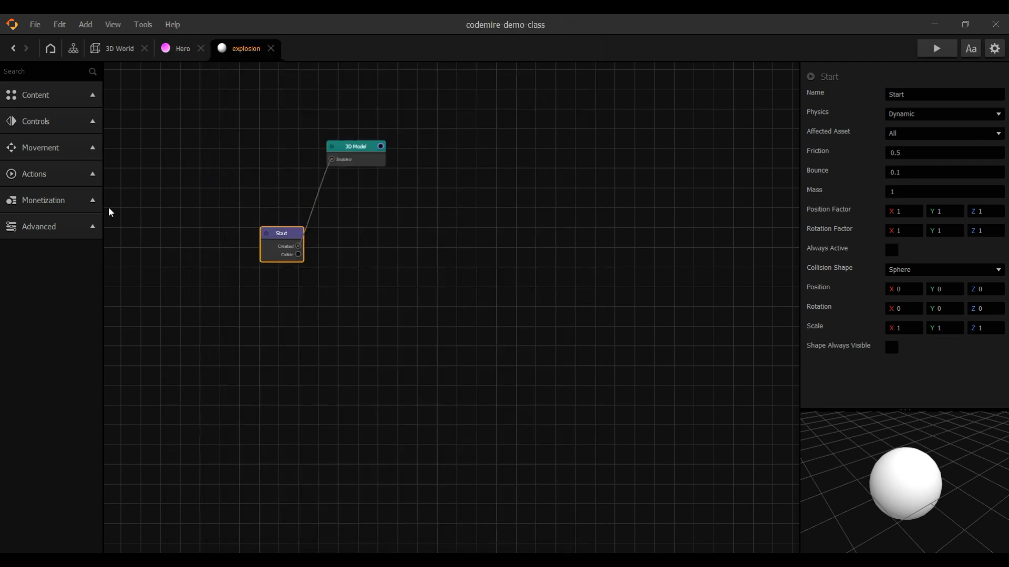
- Add a Color Animation node to the explosion graph, connect it to Start's Created output, and preview the debris
{"action": "left_click", "coordinate": [58, 171]}
{"action": "scroll", "coordinate": [50, 322], "scroll_direction": "down", "scroll_amount": 6}
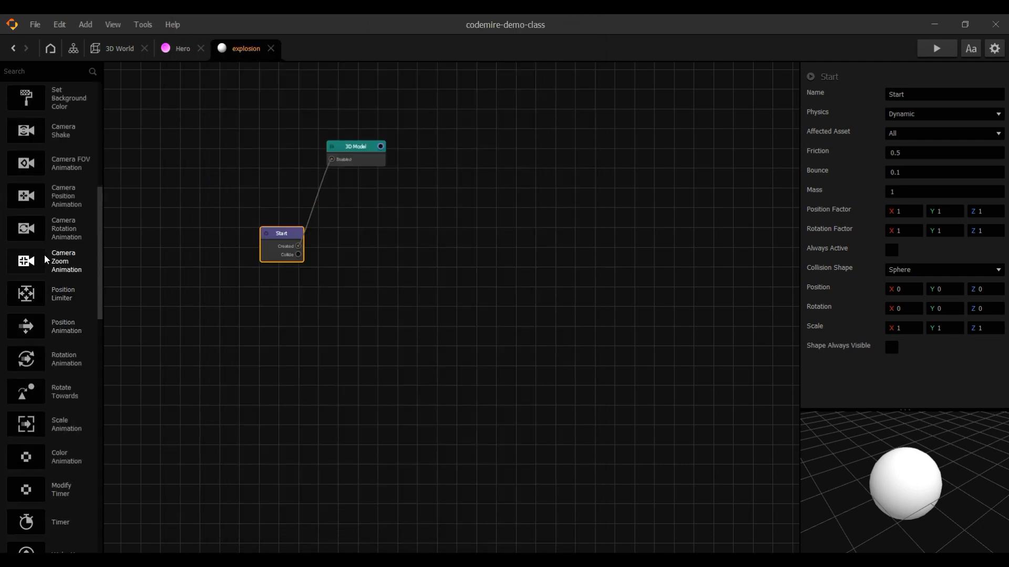
{"action": "scroll", "coordinate": [55, 261], "scroll_direction": "up", "scroll_amount": 2}
{"action": "scroll", "coordinate": [53, 266], "scroll_direction": "down", "scroll_amount": 10}
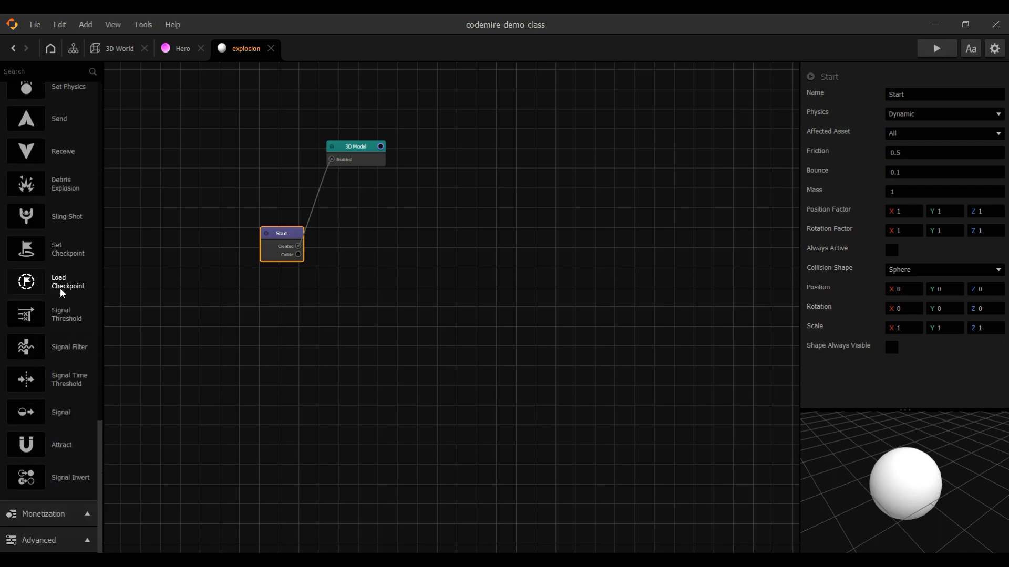
{"action": "scroll", "coordinate": [62, 290], "scroll_direction": "up", "scroll_amount": 8}
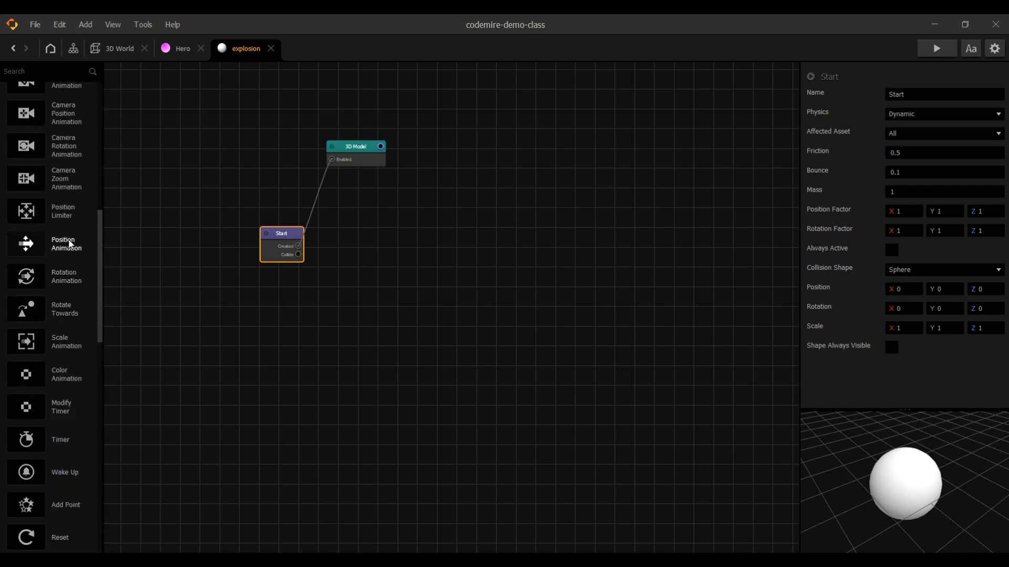
{"action": "scroll", "coordinate": [60, 241], "scroll_direction": "up", "scroll_amount": 3}
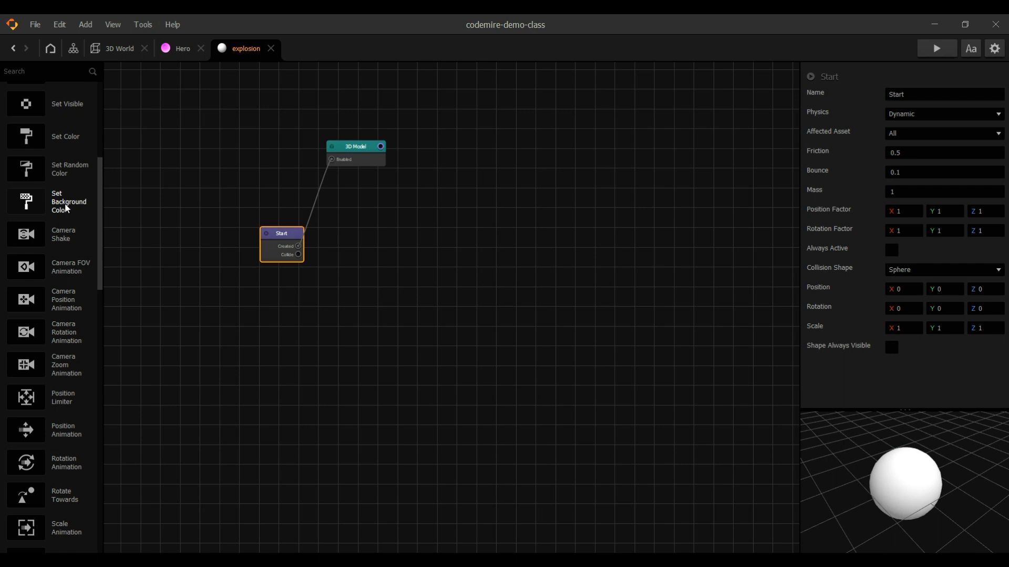
{"action": "scroll", "coordinate": [58, 216], "scroll_direction": "up", "scroll_amount": 3}
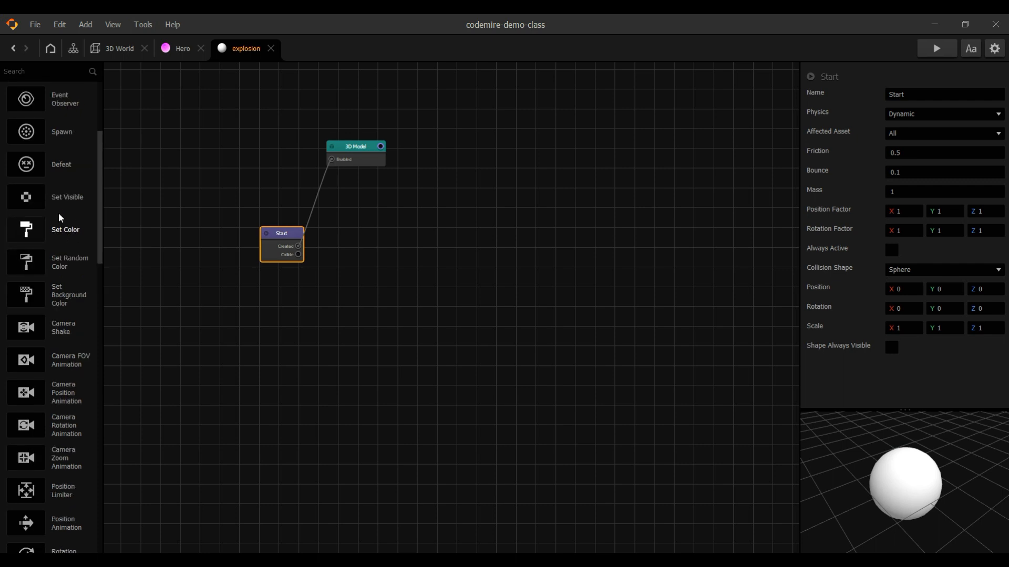
{"action": "scroll", "coordinate": [59, 213], "scroll_direction": "up", "scroll_amount": 3}
{"action": "scroll", "coordinate": [57, 214], "scroll_direction": "down", "scroll_amount": 8}
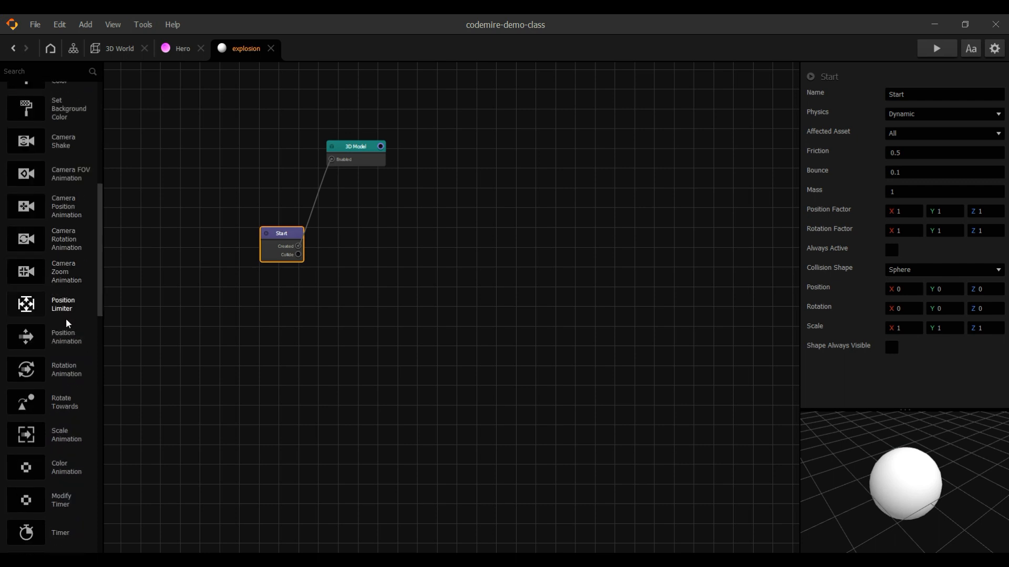
{"action": "left_click_drag", "start_coordinate": [65, 430], "coordinate": [298, 247]}
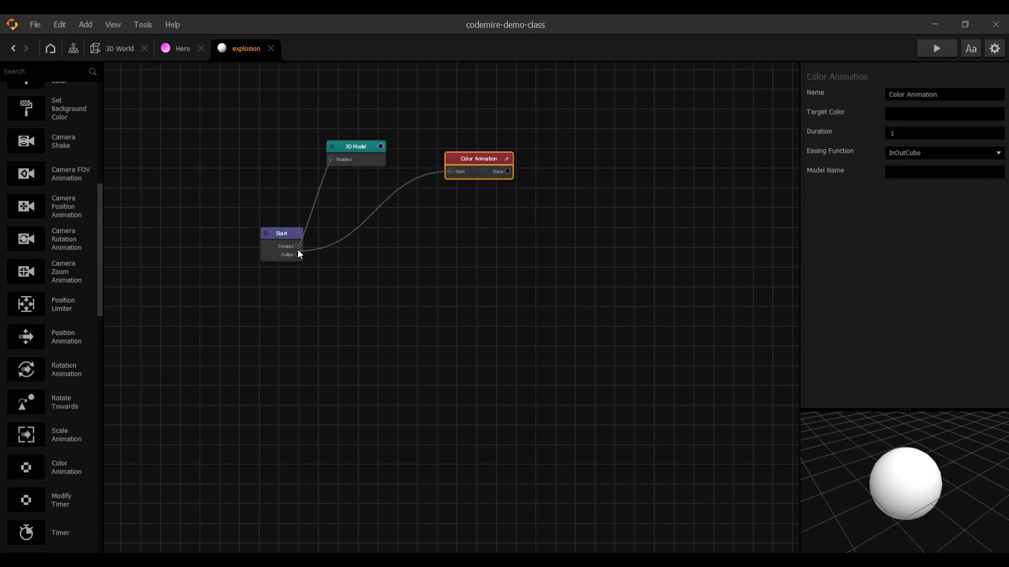
{"action": "left_click", "coordinate": [936, 49]}
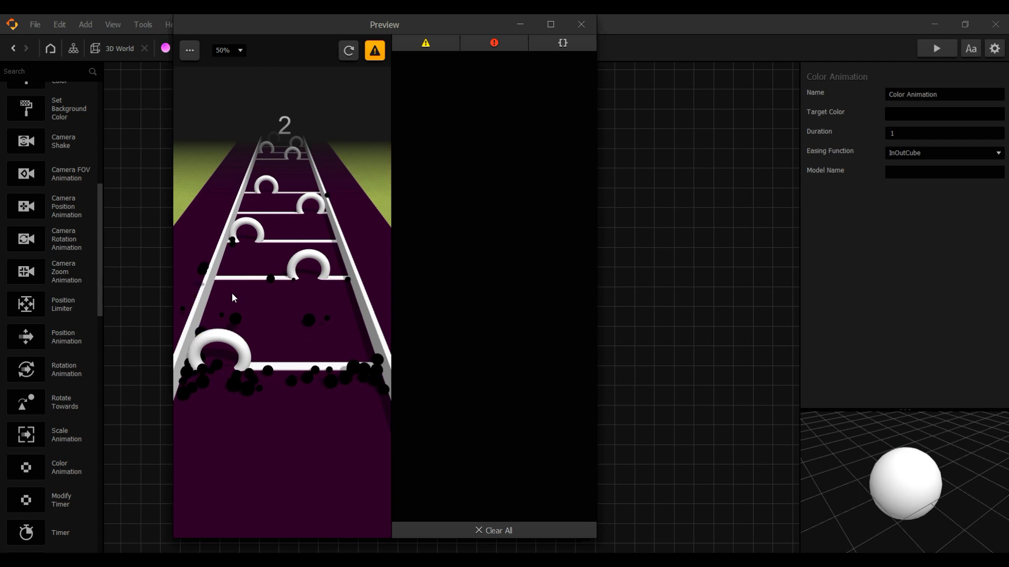
{"action": "left_click", "coordinate": [588, 33]}
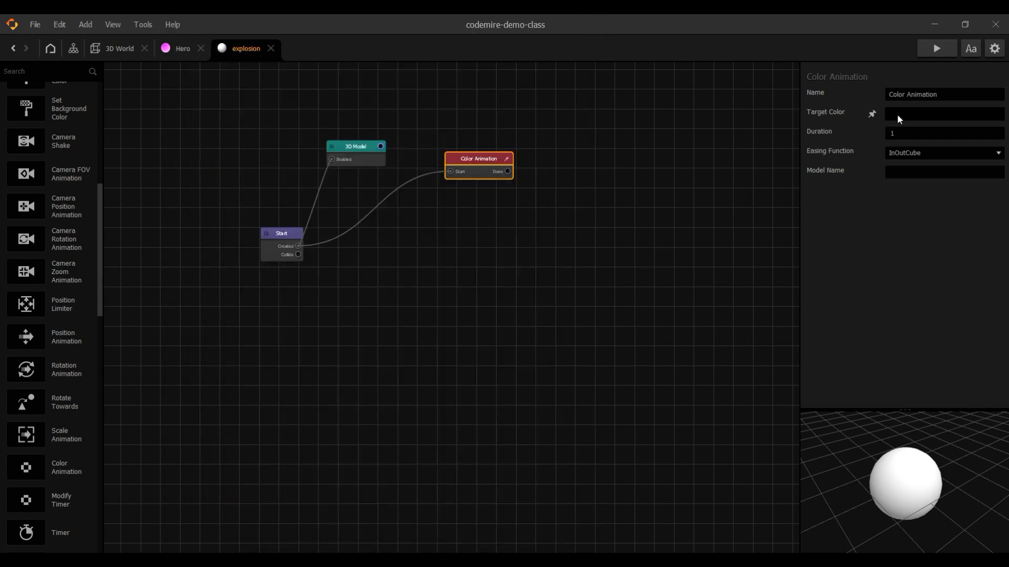
- Try purple #68176f as the Color Animation's target color and preview the debris
{"action": "left_click", "coordinate": [893, 115]}
{"action": "left_click", "coordinate": [567, 235]}
{"action": "left_click_drag", "start_coordinate": [565, 231], "coordinate": [518, 201]}
{"action": "left_click", "coordinate": [626, 238]}
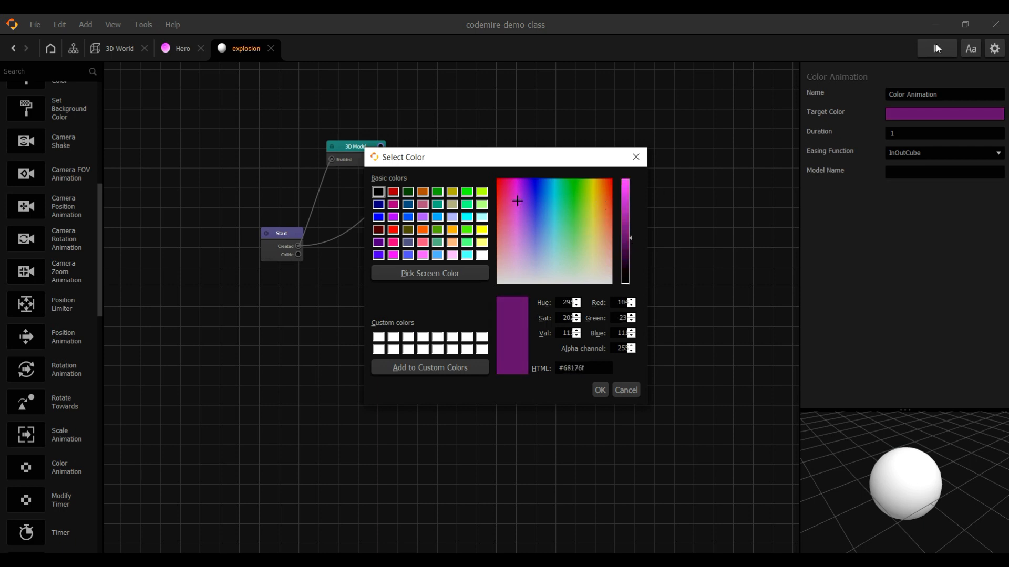
{"action": "left_click", "coordinate": [602, 389]}
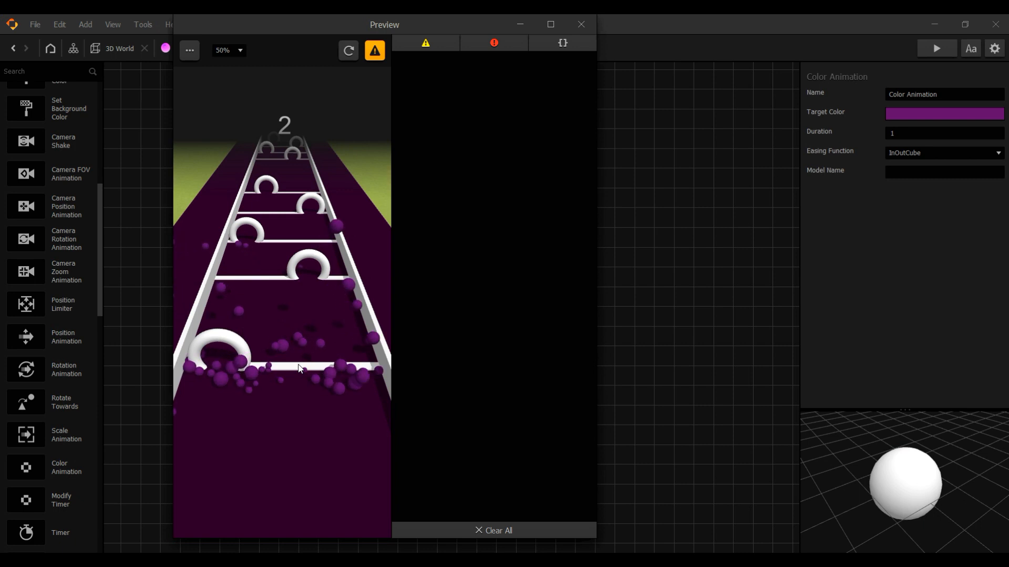
{"action": "left_click", "coordinate": [581, 24]}
- Set the Color Animation's target color to a very dark olive (#161a05) and preview the explosion
{"action": "left_click", "coordinate": [896, 113]}
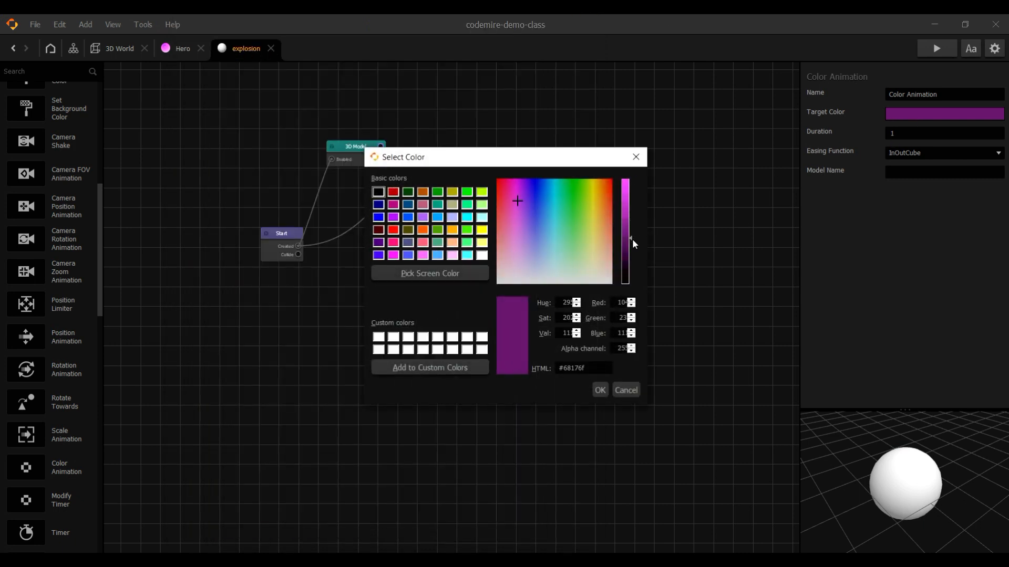
{"action": "left_click_drag", "start_coordinate": [632, 239], "coordinate": [631, 273]}
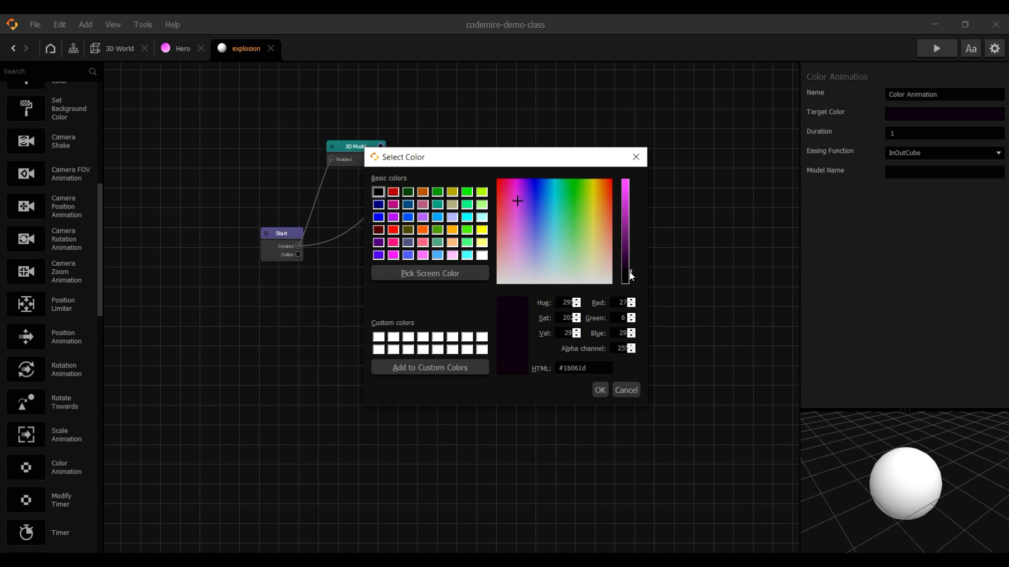
{"action": "left_click_drag", "start_coordinate": [527, 206], "coordinate": [589, 203]}
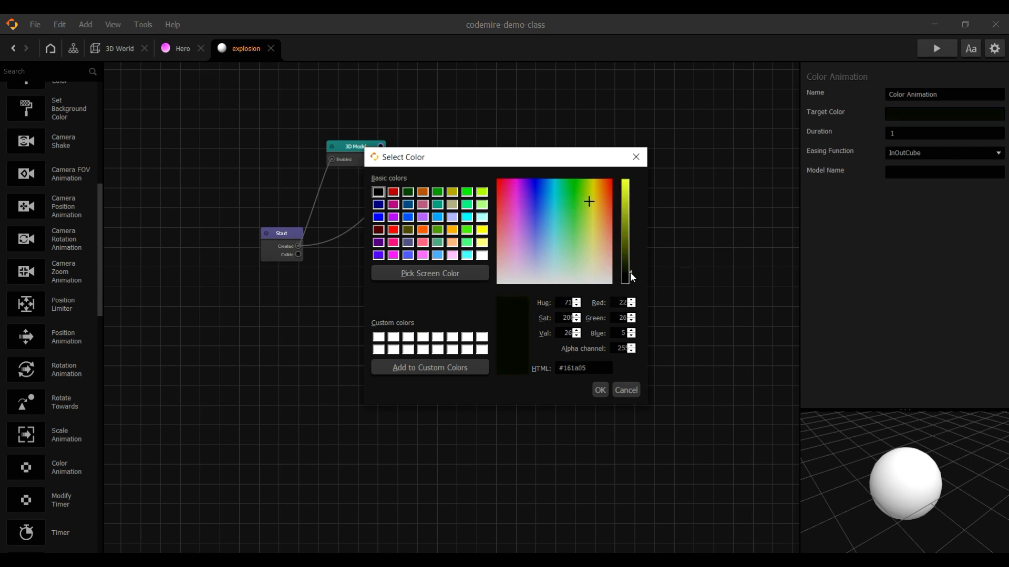
{"action": "left_click", "coordinate": [600, 390]}
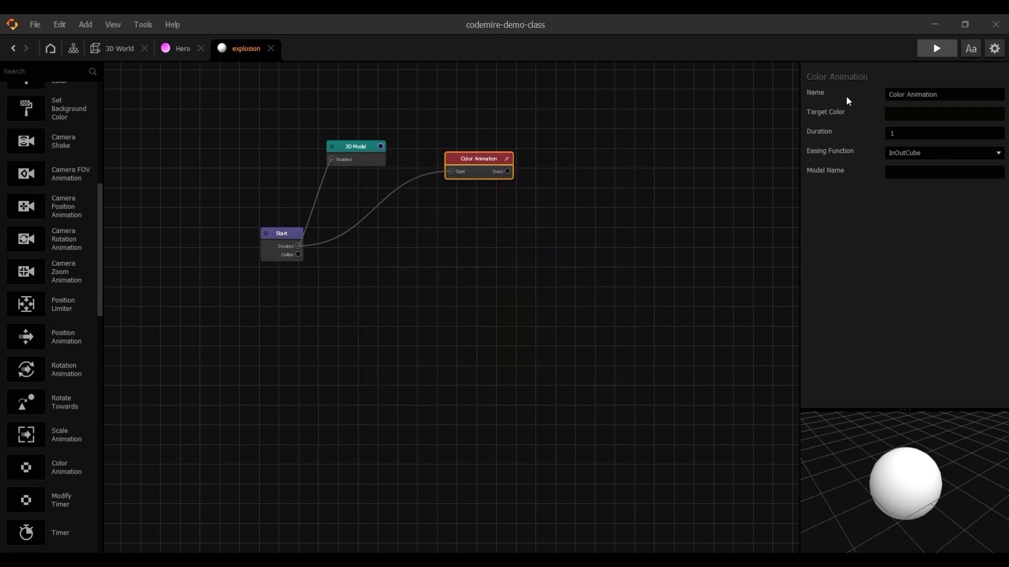
{"action": "key", "text": "ctrl+p"}
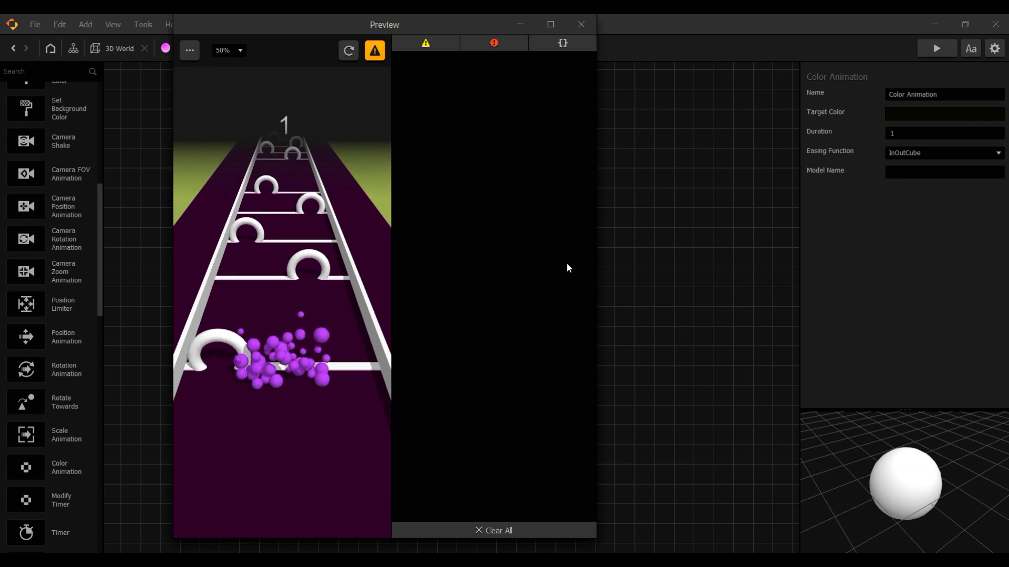
{"action": "left_click", "coordinate": [582, 24]}
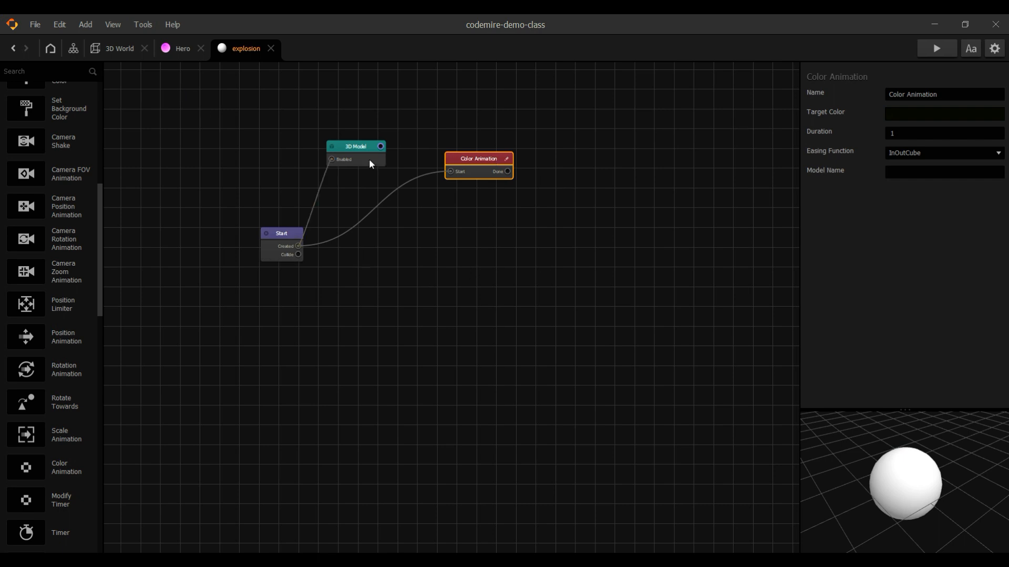
- Set the maximum scale of the Hero's Debris Explosion to 0.2 and preview the smaller debris
{"action": "left_click", "coordinate": [187, 57]}
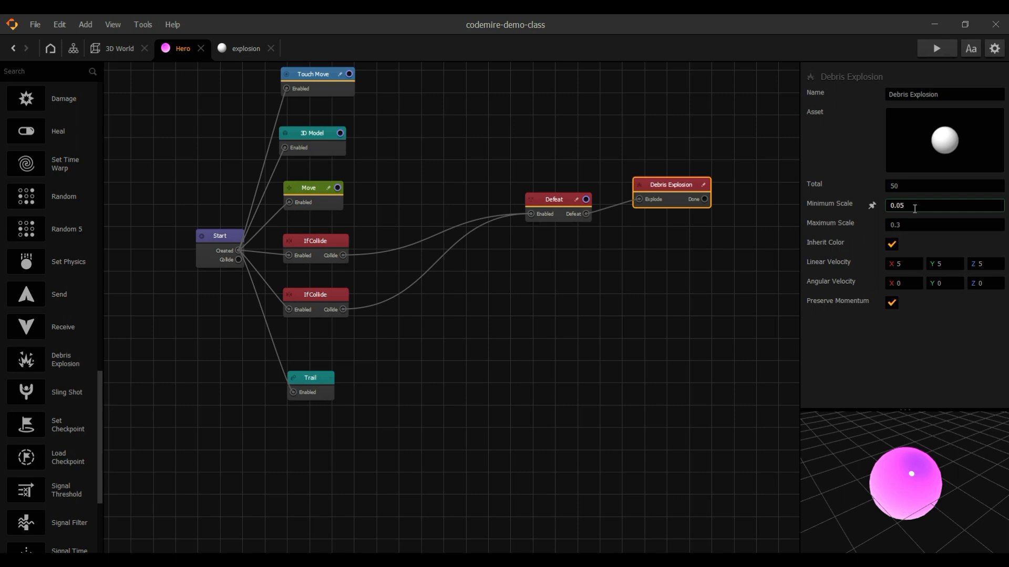
{"action": "left_click", "coordinate": [901, 226]}
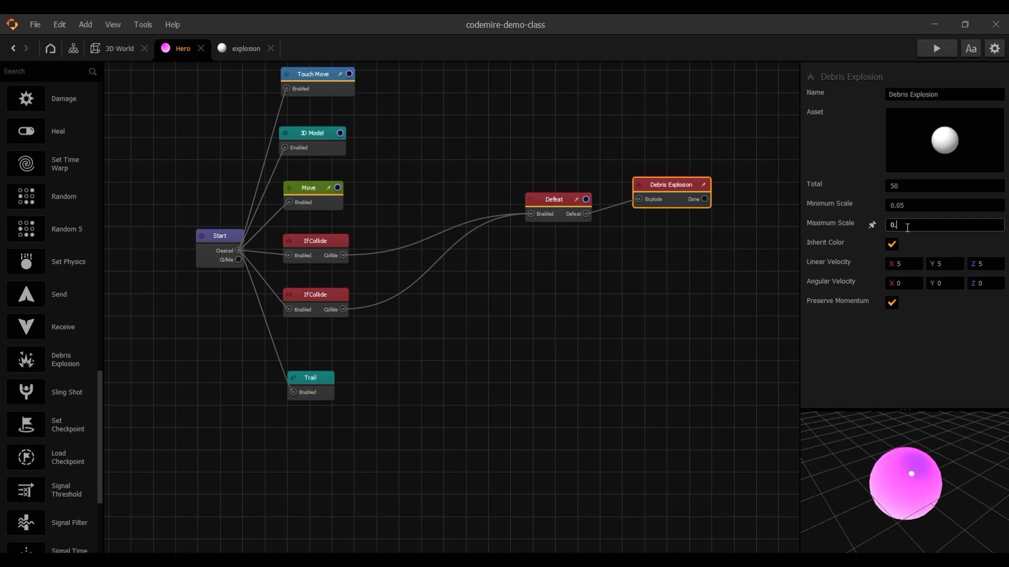
{"action": "left_click", "coordinate": [942, 50]}
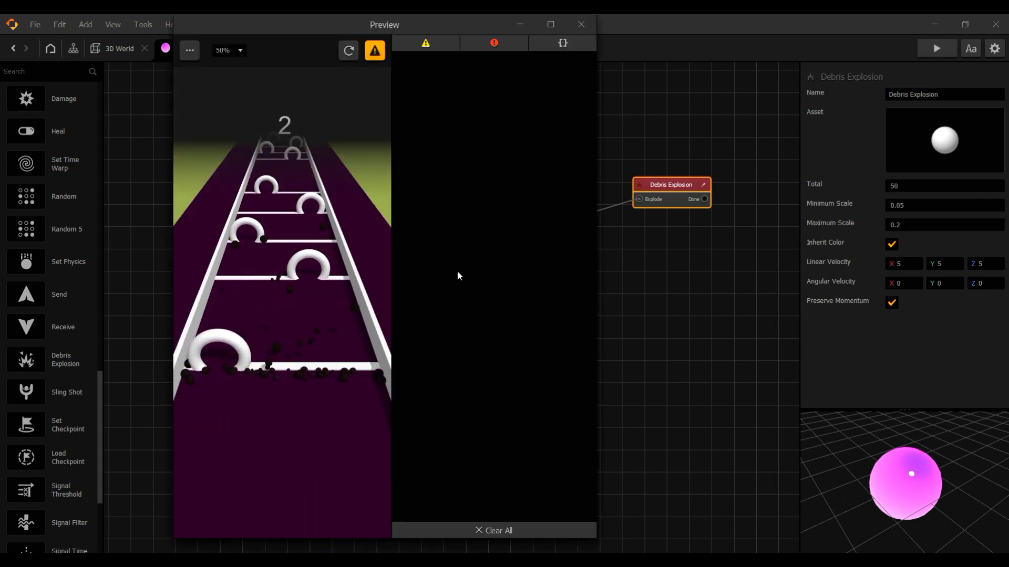
{"action": "left_click", "coordinate": [581, 24]}
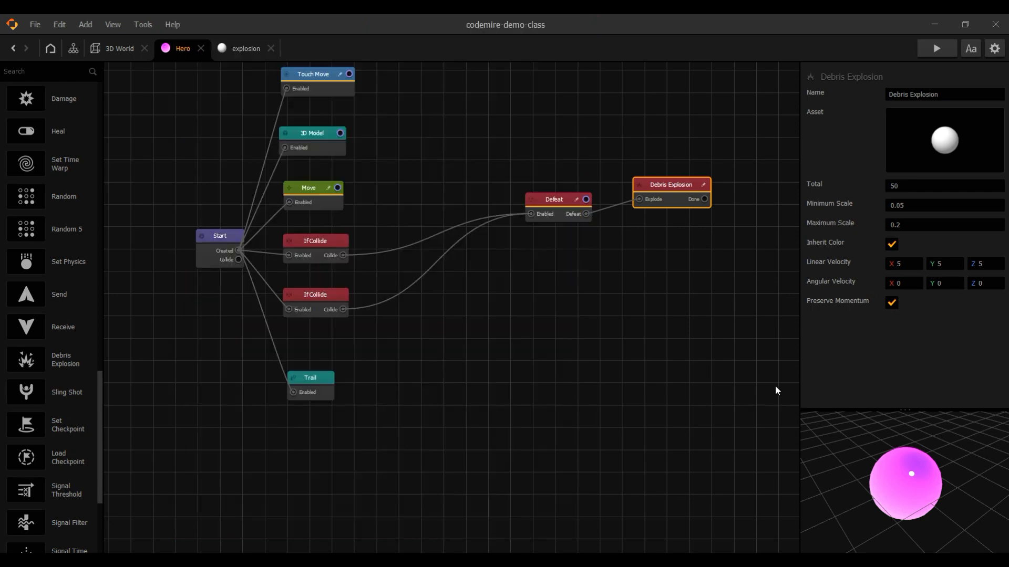
- Set incandescence, specular intensity and specular hardness to 0 on the Hero's 3D Model node
{"action": "scroll", "coordinate": [335, 217], "scroll_direction": "up", "scroll_amount": 2}
{"action": "scroll", "coordinate": [336, 220], "scroll_direction": "down", "scroll_amount": 2}
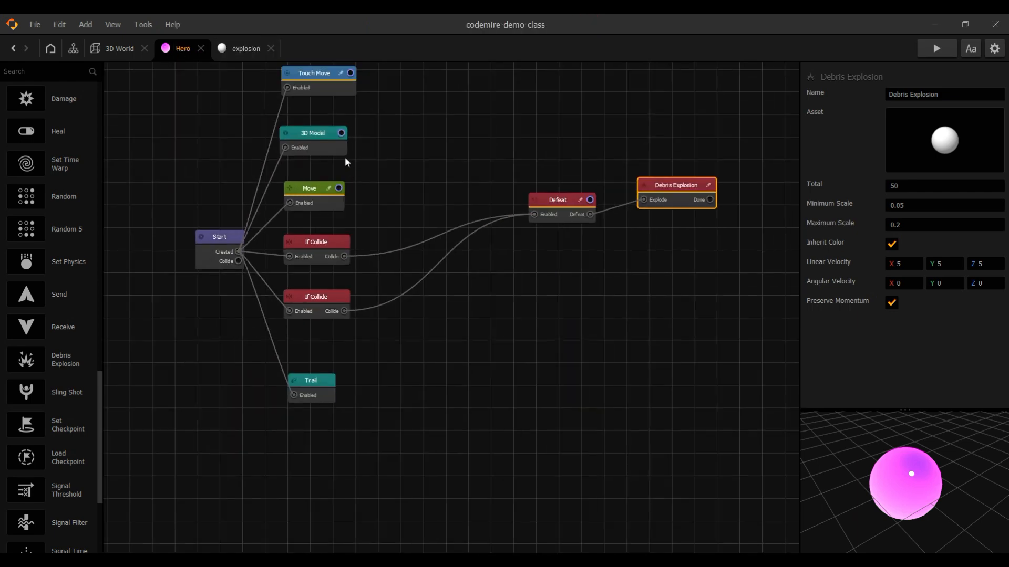
{"action": "left_click", "coordinate": [321, 133]}
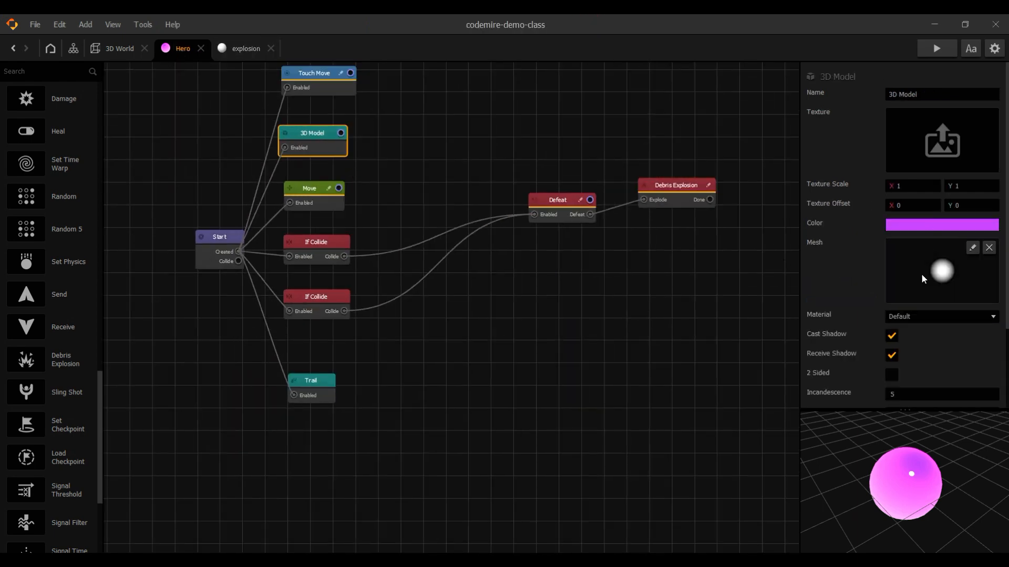
{"action": "scroll", "coordinate": [921, 286], "scroll_direction": "down", "scroll_amount": 3}
{"action": "left_click", "coordinate": [910, 303]}
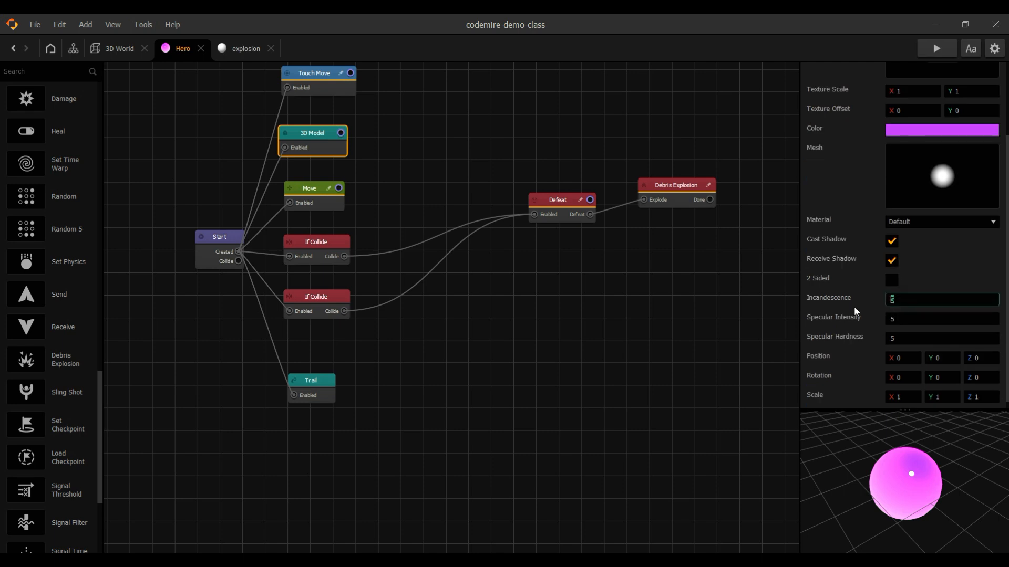
{"action": "key", "text": "Tab"}
{"action": "type", "text": "0"}
{"action": "key", "text": "Tab"}
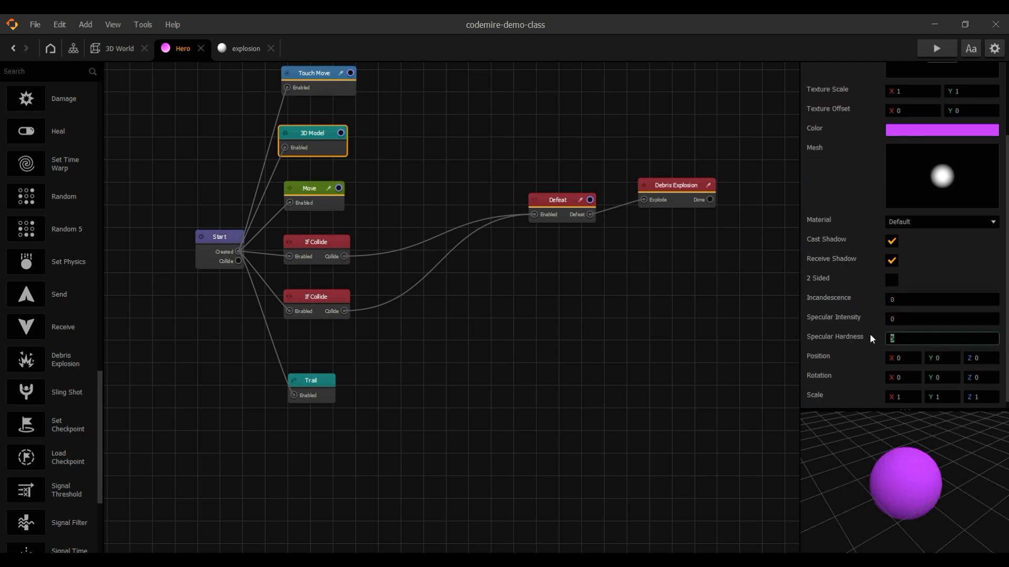
{"action": "type", "text": "0"}
{"action": "scroll", "coordinate": [851, 307], "scroll_direction": "up", "scroll_amount": 1}
{"action": "scroll", "coordinate": [849, 311], "scroll_direction": "down", "scroll_amount": 1}
{"action": "scroll", "coordinate": [892, 198], "scroll_direction": "up", "scroll_amount": 1}
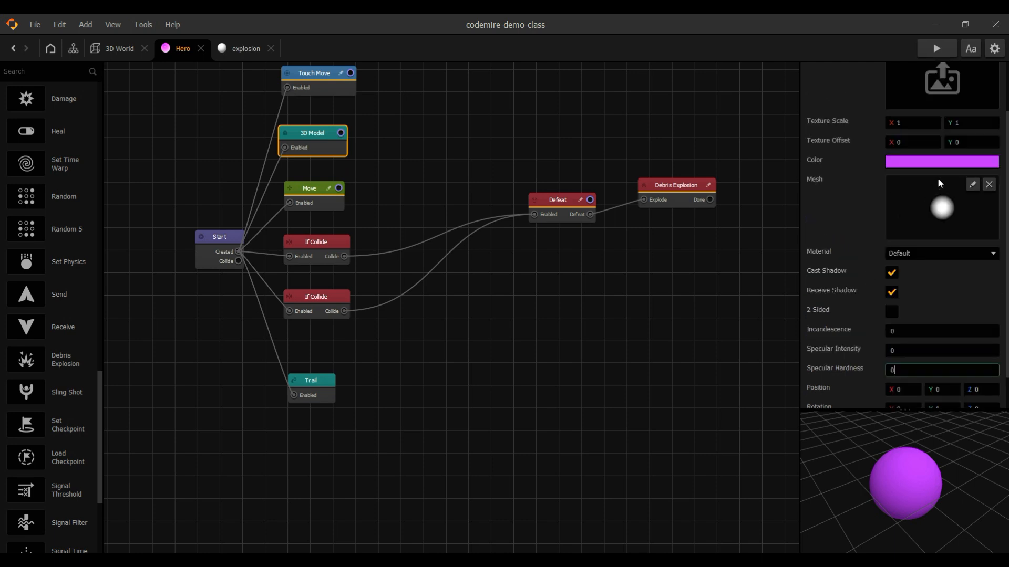
- Change the Hero's 3D Model color to bright yellow (#eaf42d)
{"action": "left_click", "coordinate": [942, 161]}
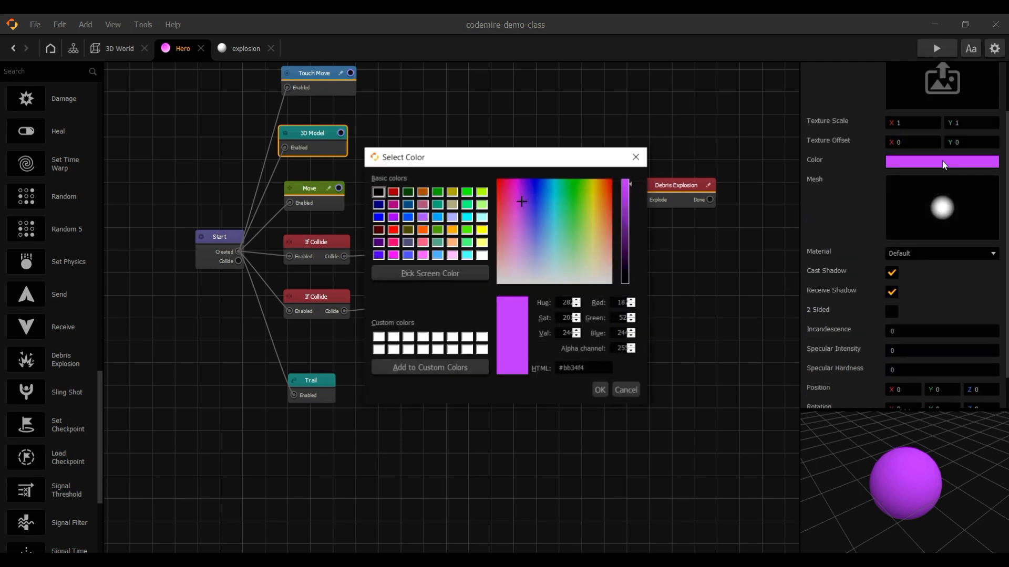
{"action": "left_click", "coordinate": [594, 203]}
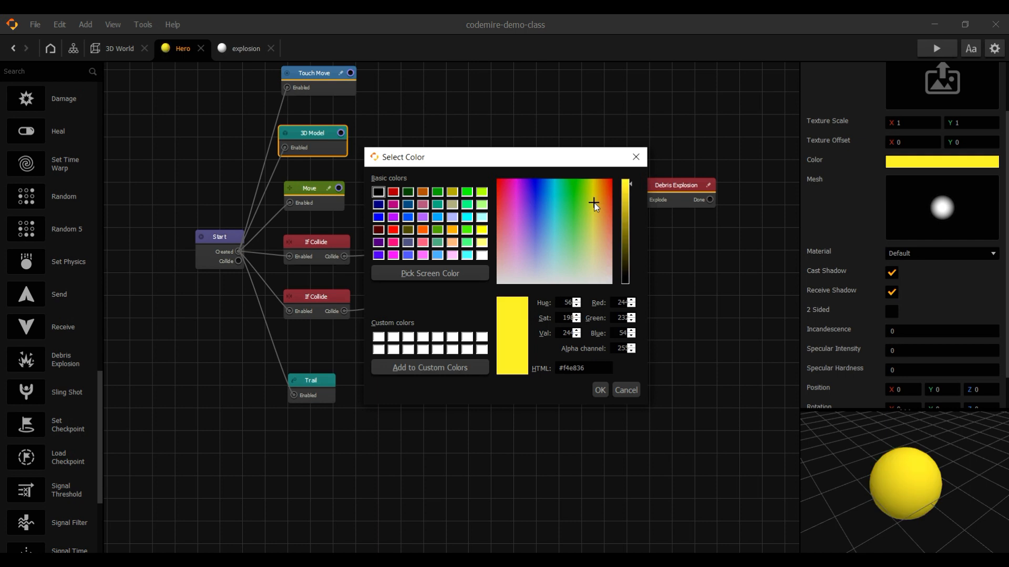
{"action": "left_click", "coordinate": [592, 210]}
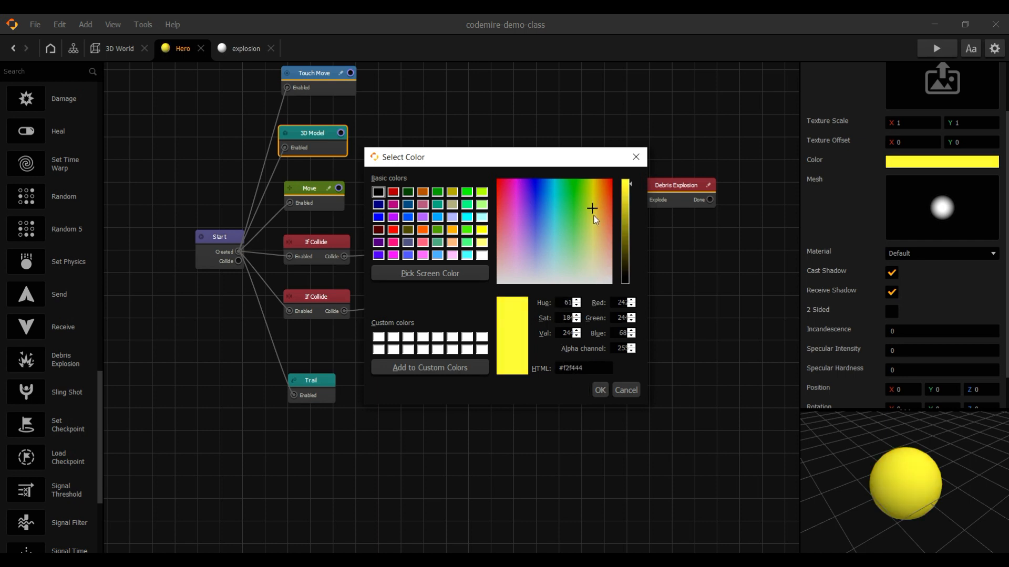
{"action": "left_click", "coordinate": [592, 199]}
{"action": "left_click", "coordinate": [591, 199]}
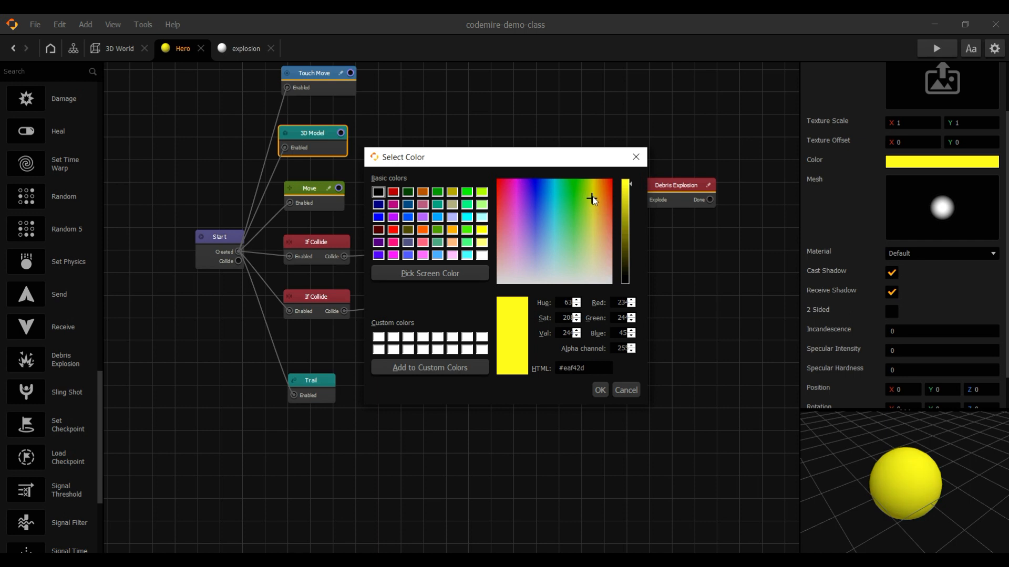
{"action": "left_click", "coordinate": [600, 390]}
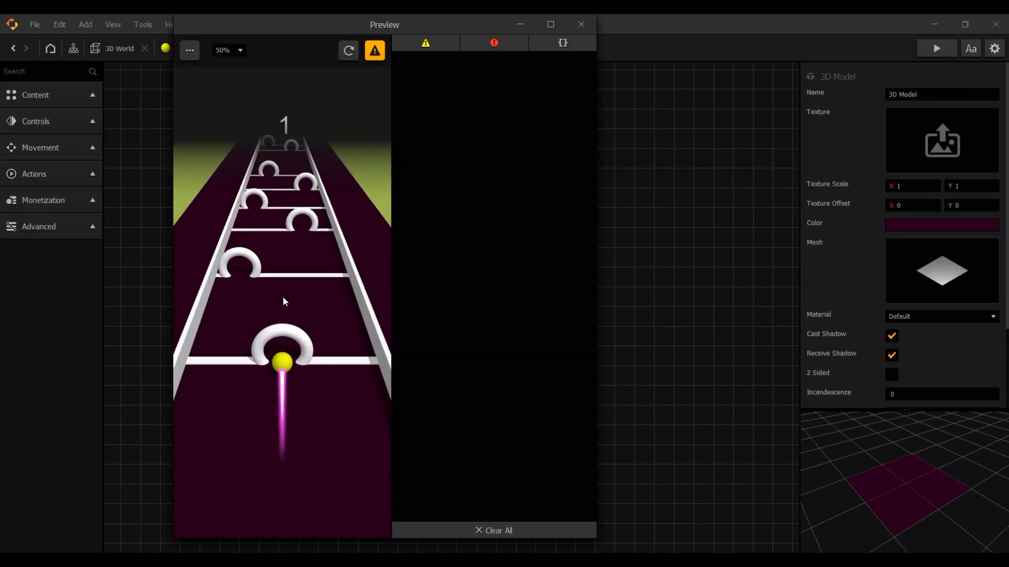
- Play-test the game in the preview, steering the ball through the gates until it explodes
{"action": "left_click_drag", "start_coordinate": [283, 298], "coordinate": [222, 310]}
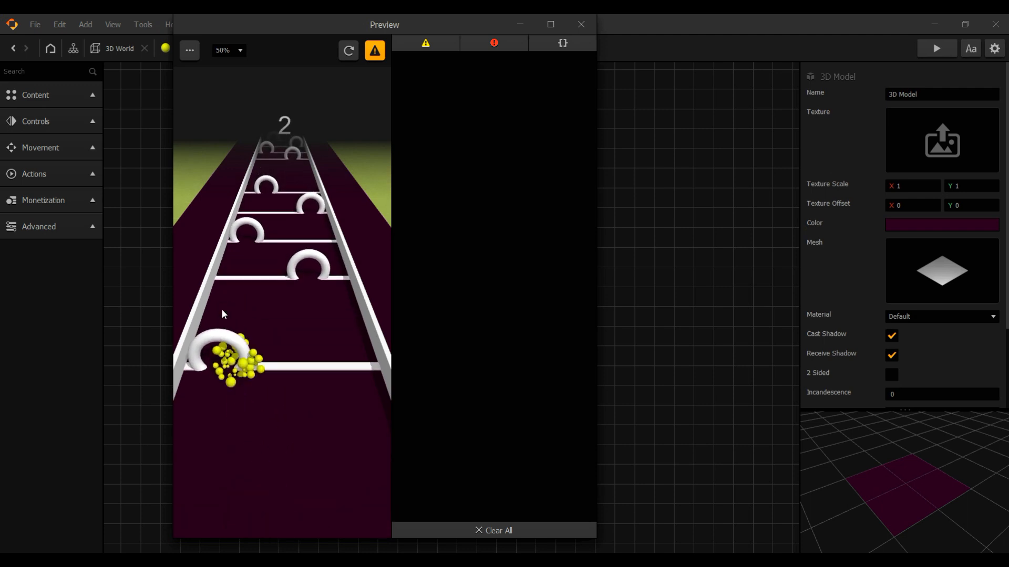
{"action": "left_click", "coordinate": [581, 24]}
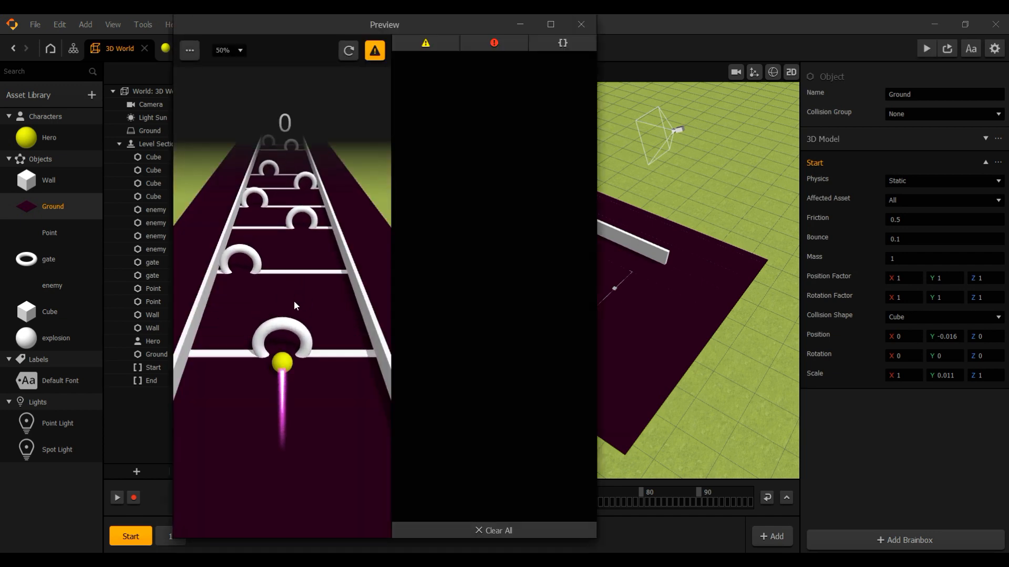
{"action": "mouse_move", "coordinate": [295, 302]}
{"action": "left_mouse_down"}
{"action": "mouse_move", "coordinate": [229, 308]}
{"action": "mouse_move", "coordinate": [338, 329]}
{"action": "left_mouse_up"}
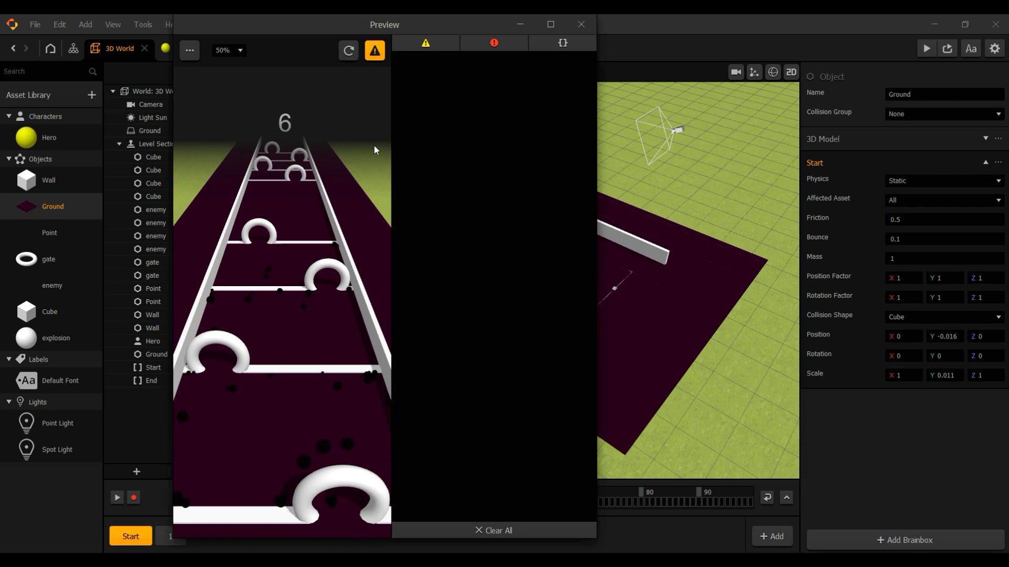
{"action": "left_click", "coordinate": [582, 24]}
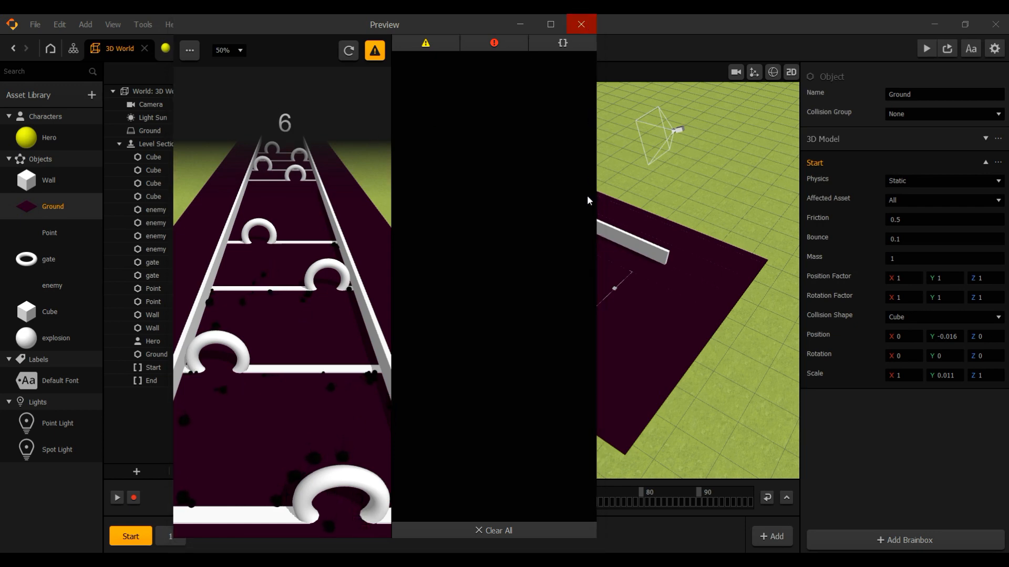